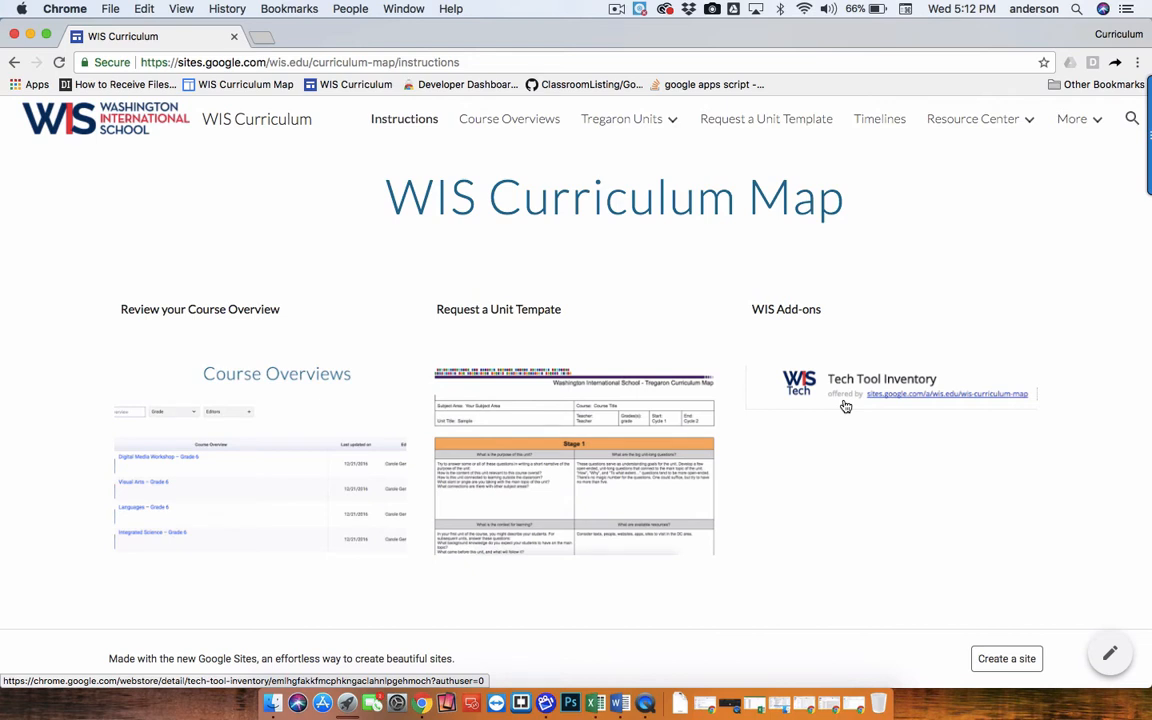
Open the Tech Tool Inventory add-on's store page and review its description.
left_click(848, 394)
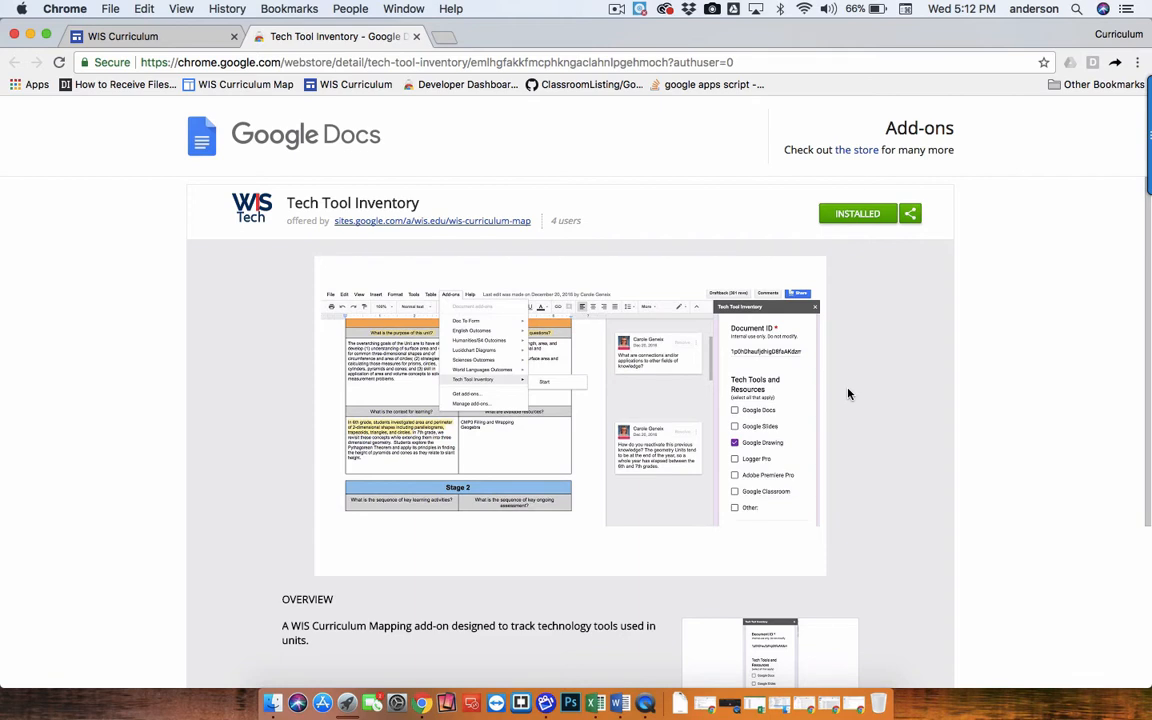
scroll(848, 393, "down", 5)
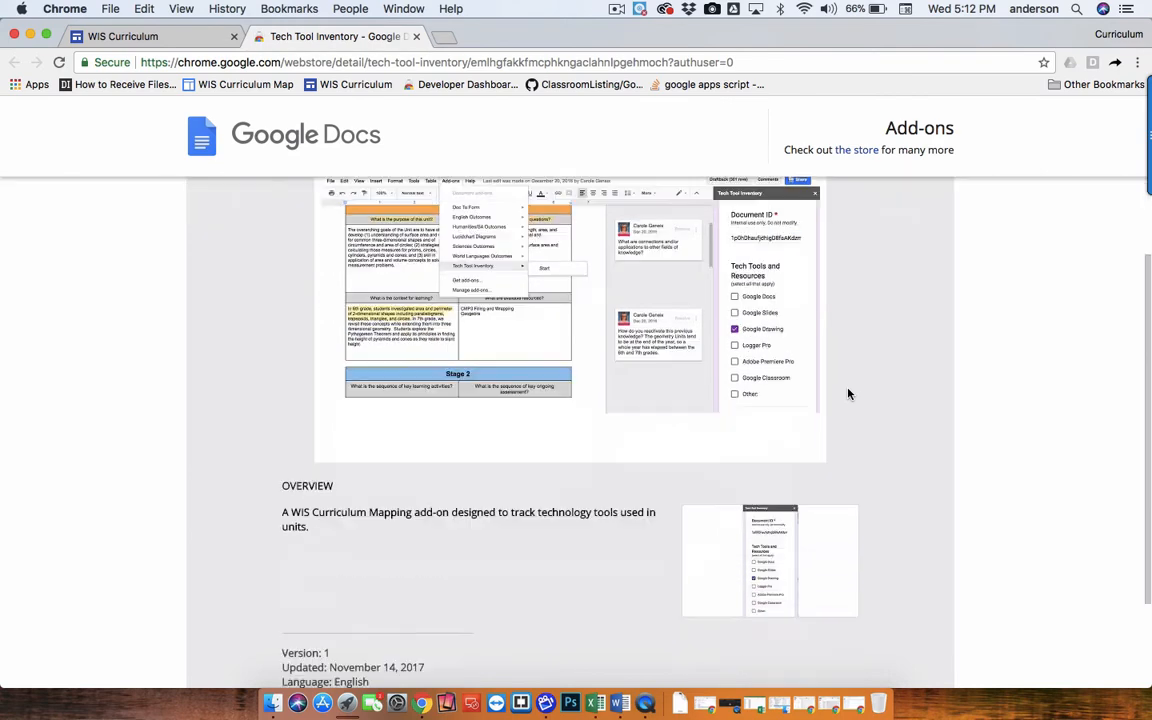
scroll(848, 393, "up", 5)
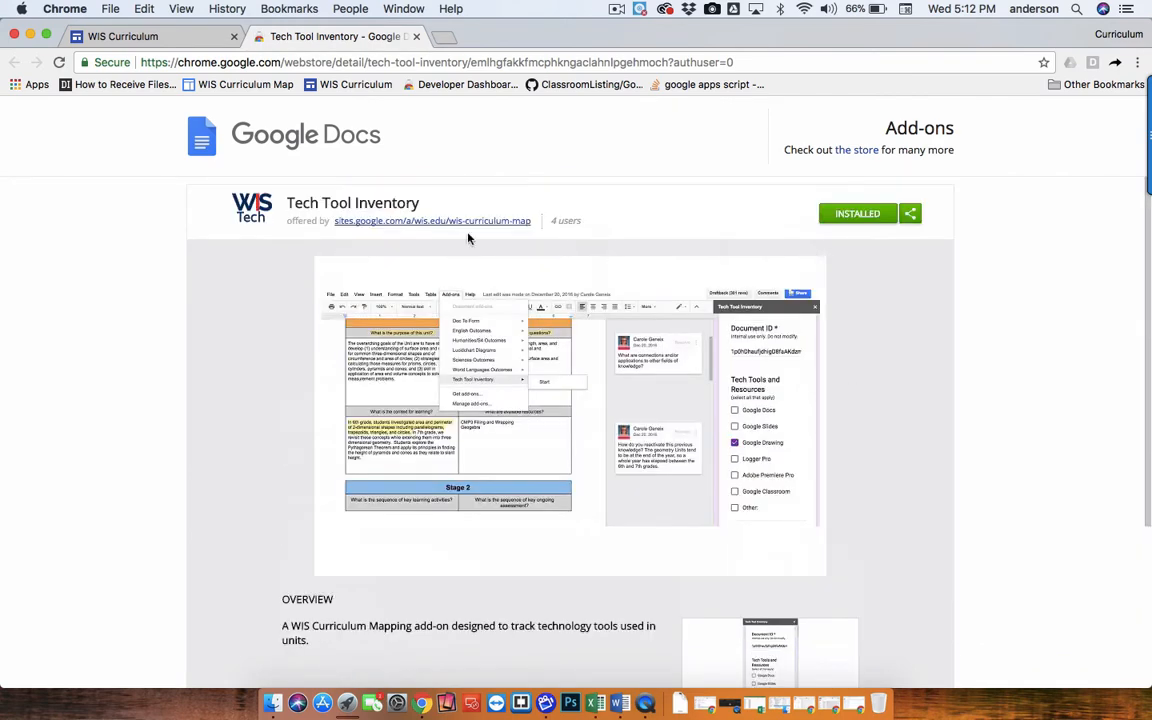
Return to the curriculum site and open the unit 7th Mathematics - Stretching and Shrinking from the Tregaron Units list.
left_click(416, 36)
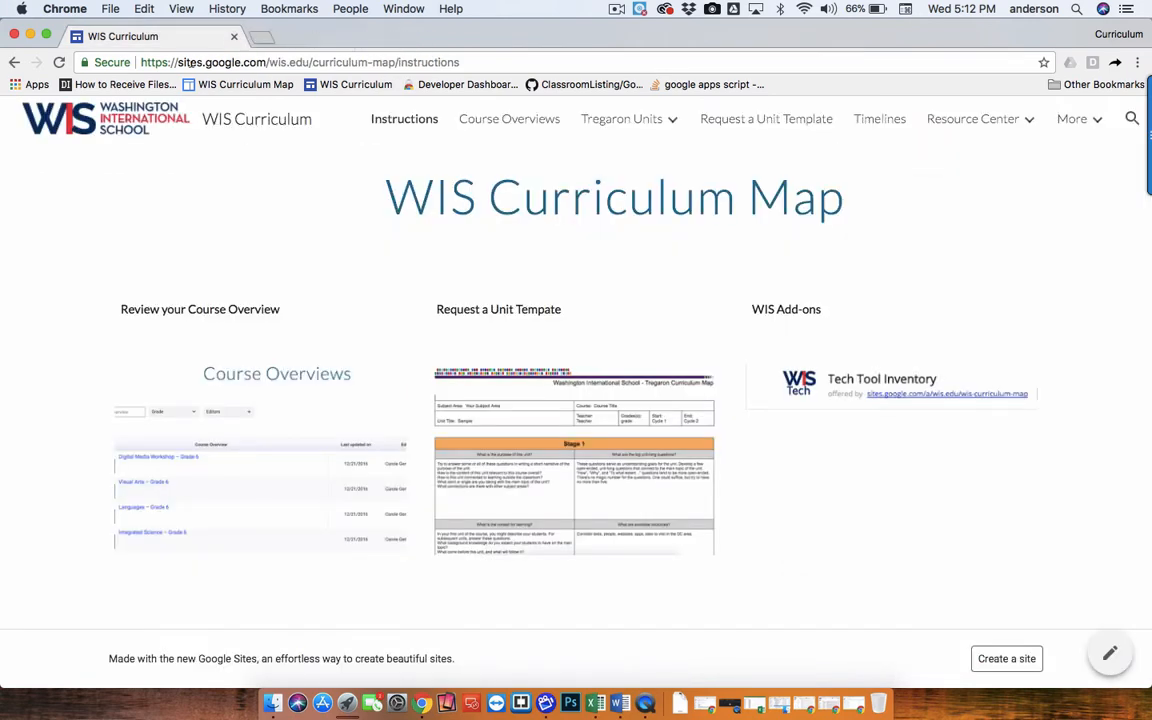
left_click(656, 120)
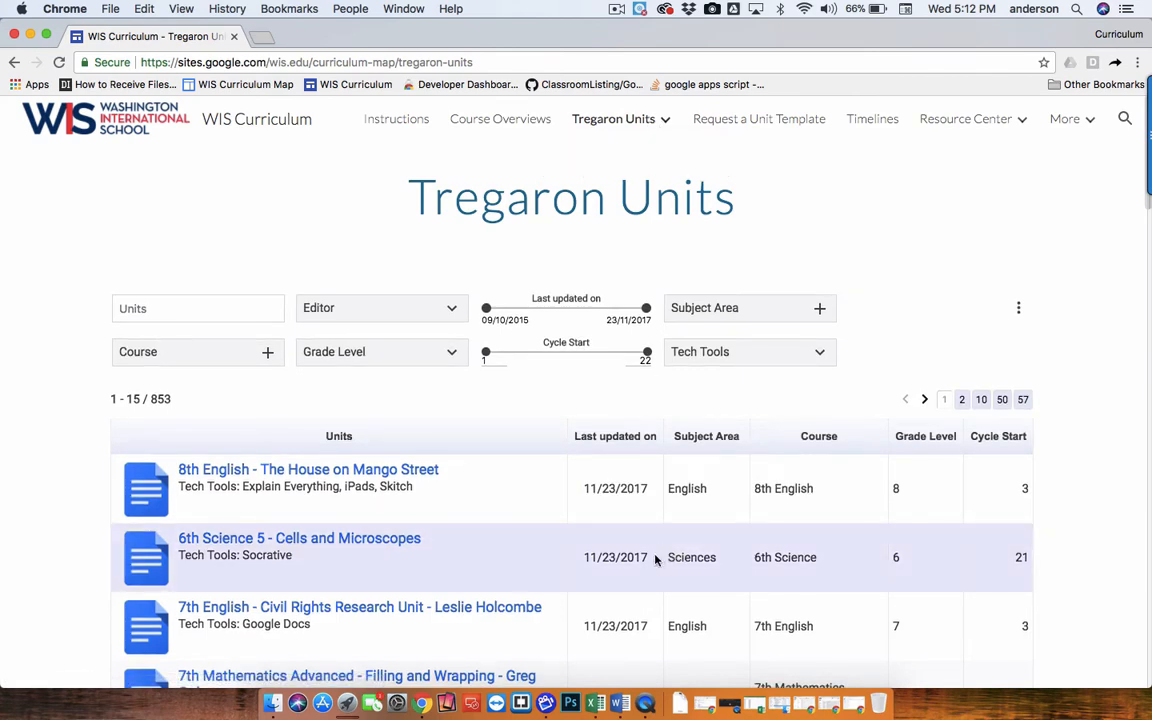
scroll(650, 555, "down", 2)
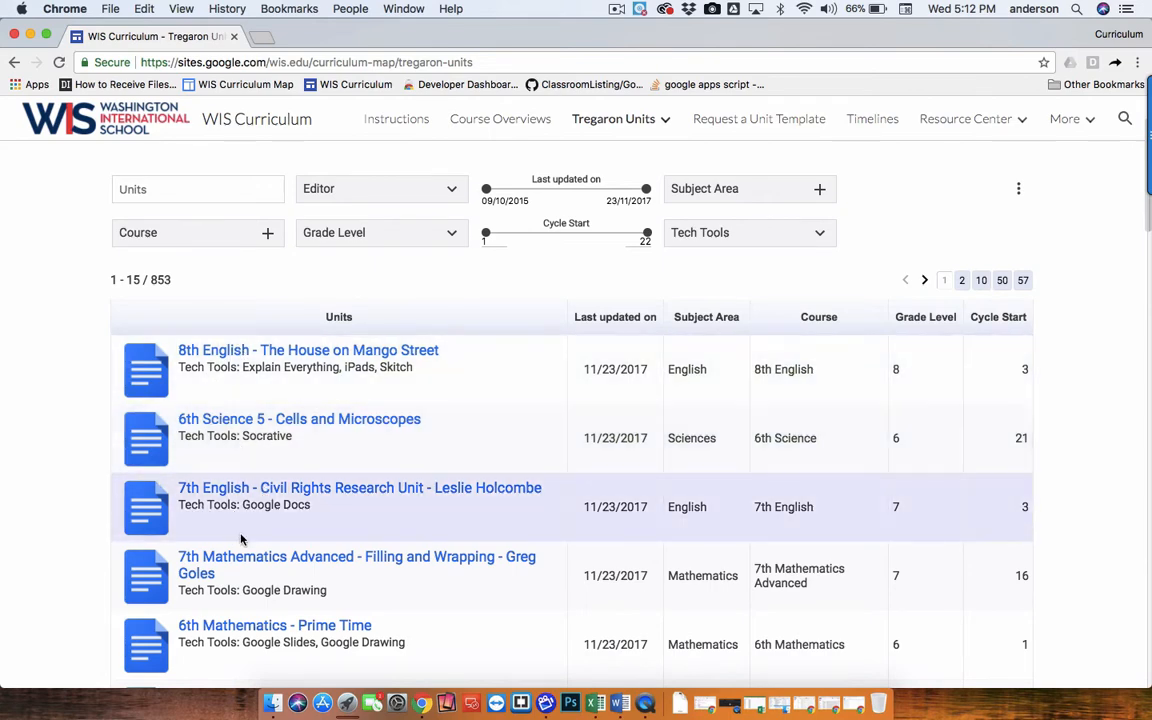
scroll(243, 543, "down", 8)
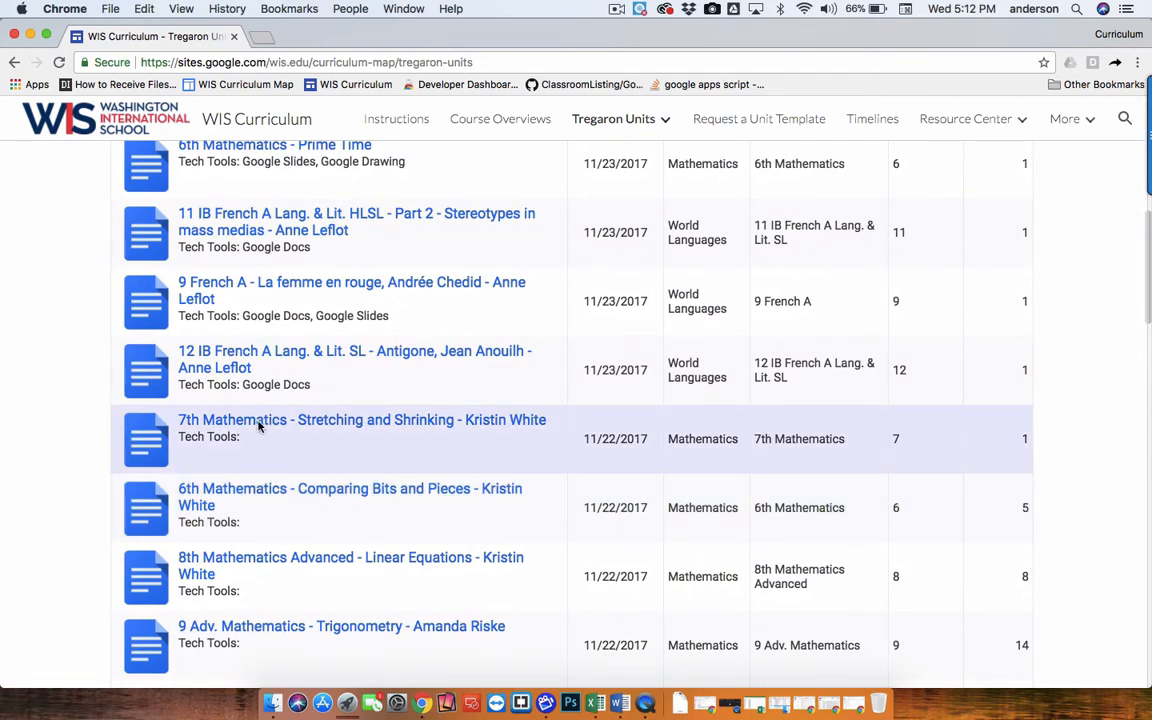
left_click(258, 424)
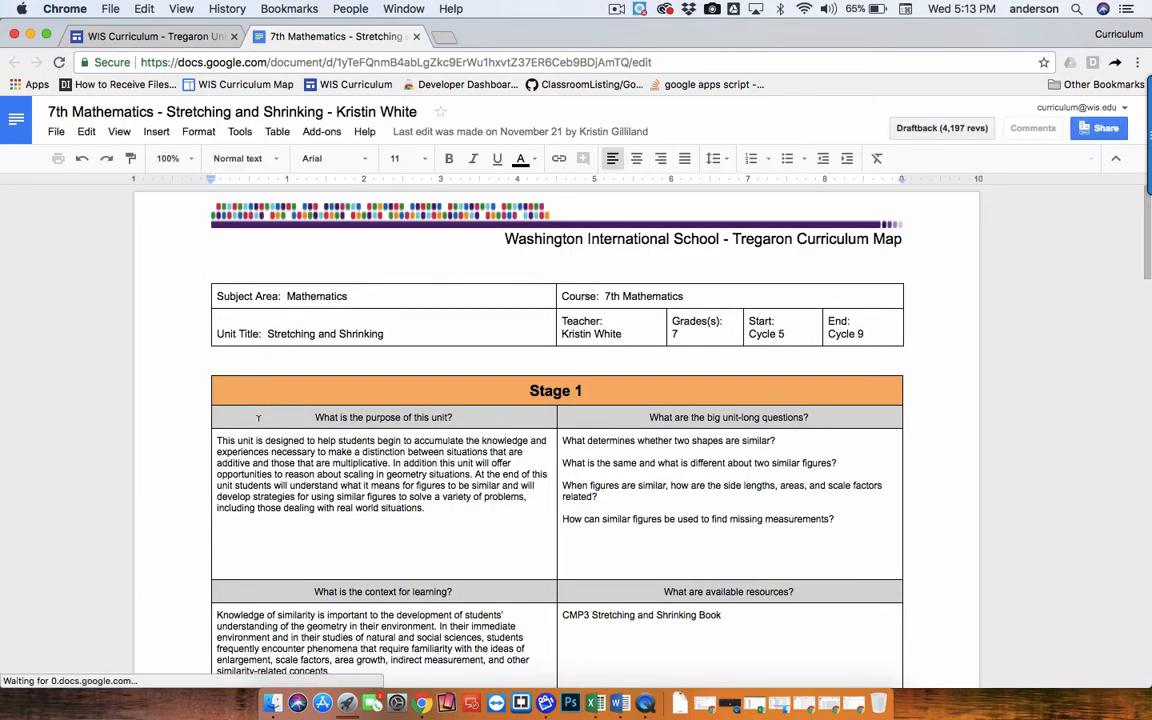
Start the Tech Tool Inventory add-on and compare its Document ID field with the ID in the document's address.
left_click(321, 132)
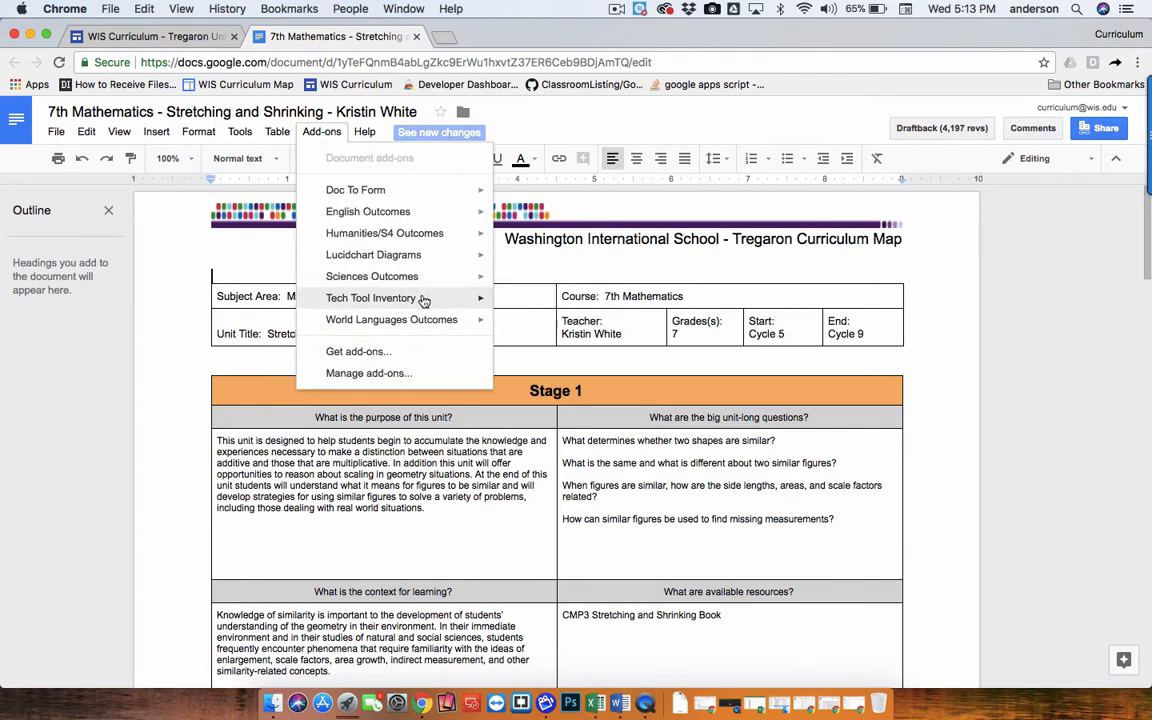
mouse_move(424, 300)
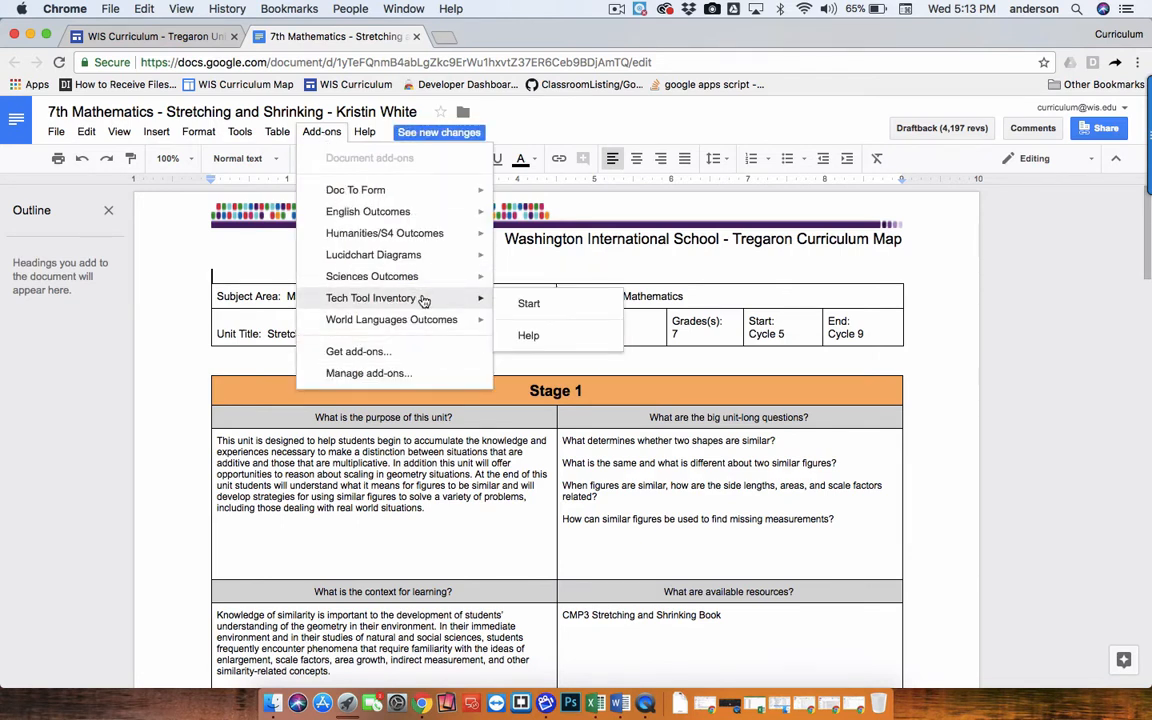
left_click(527, 303)
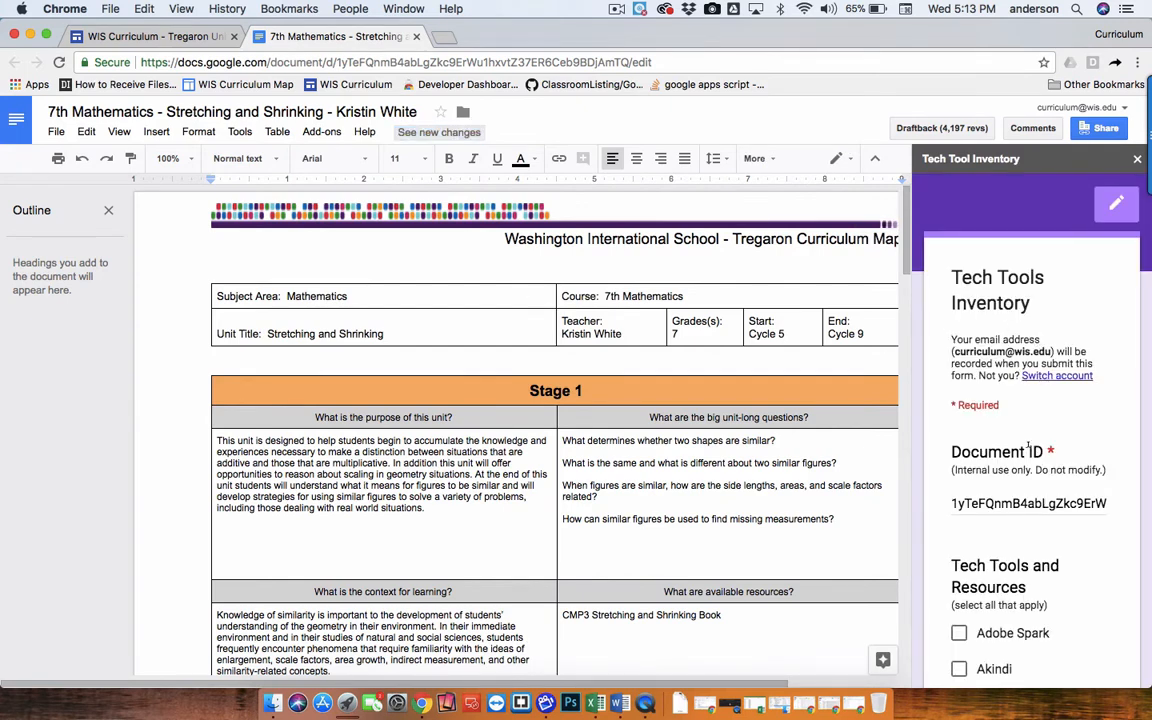
scroll(1028, 454, "down", 2)
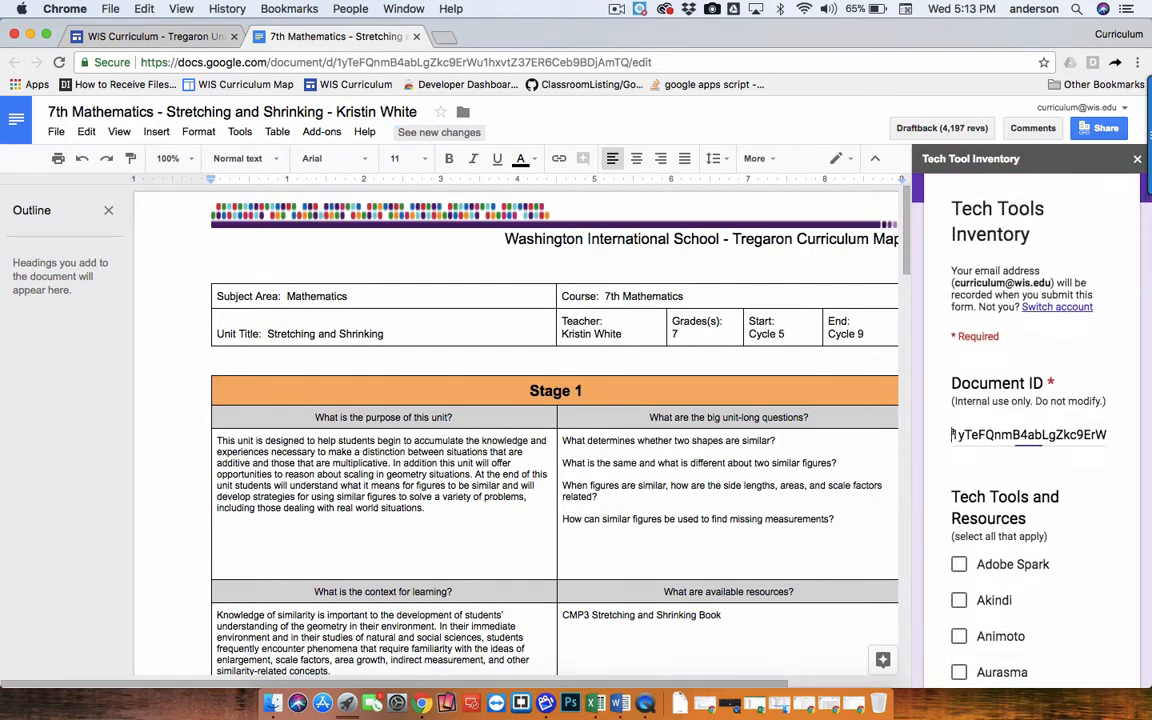
left_click_drag(951, 435, 1128, 445)
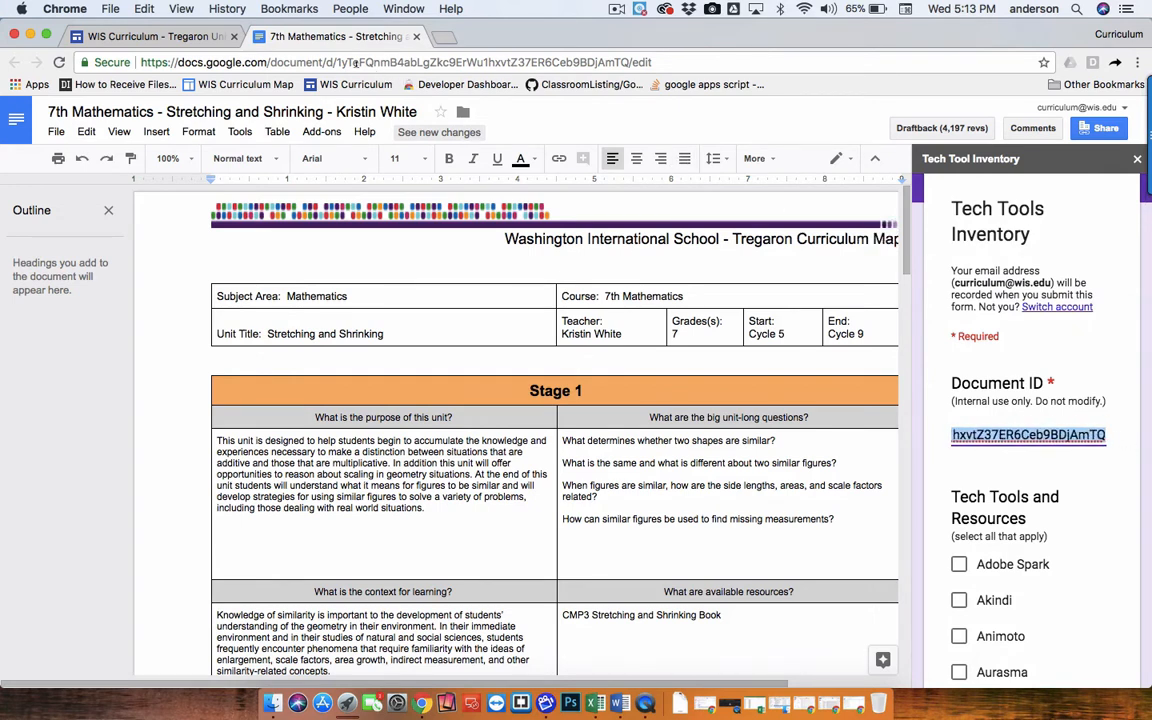
left_click_drag(336, 62, 628, 63)
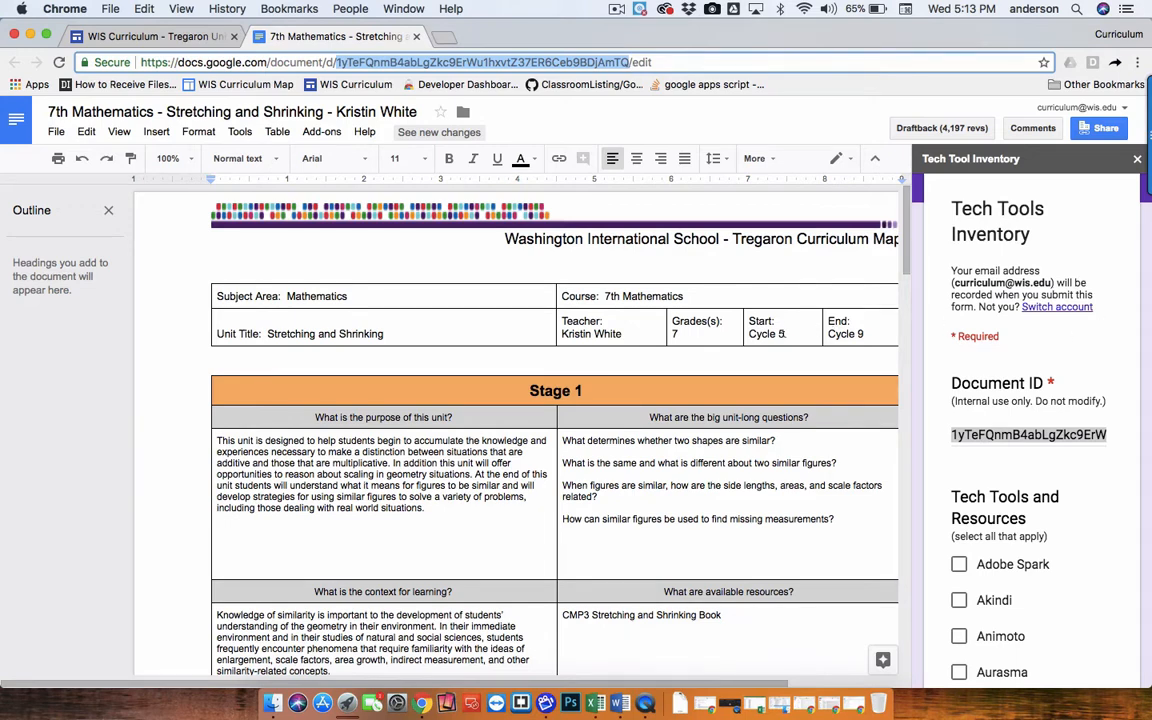
Tick Google Docs in the add-on's Tech Tools list, submit the form and close the sidebar.
scroll(965, 480, "down", 3)
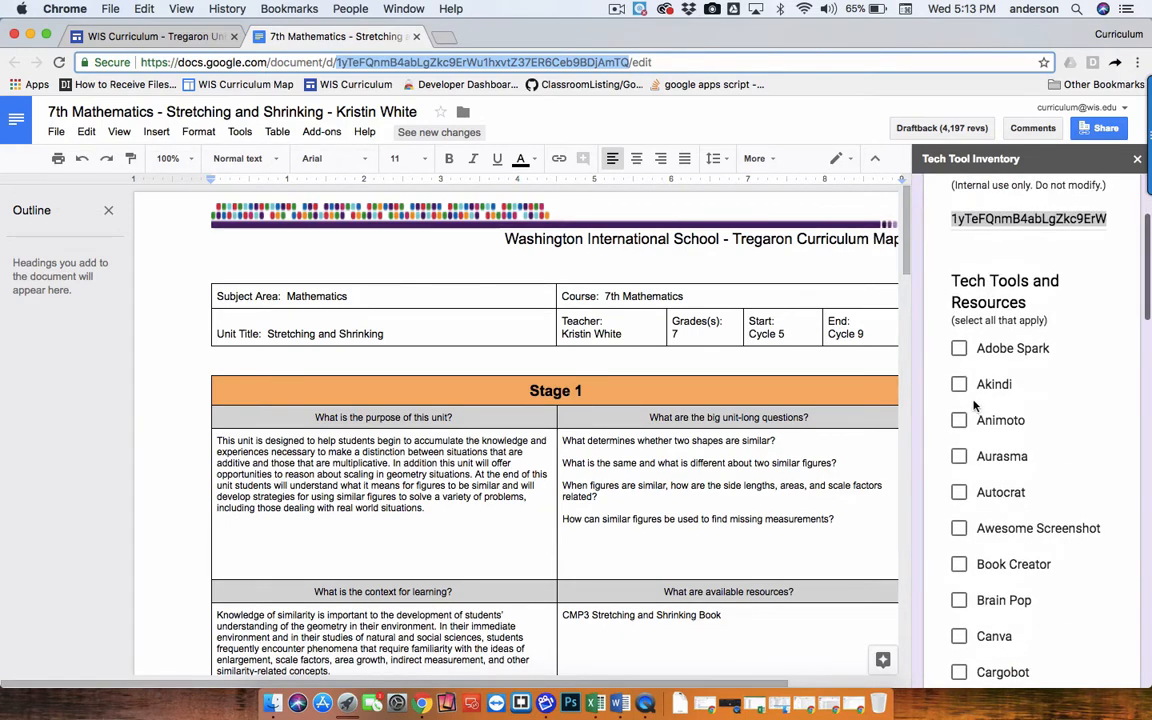
scroll(960, 500, "down", 10)
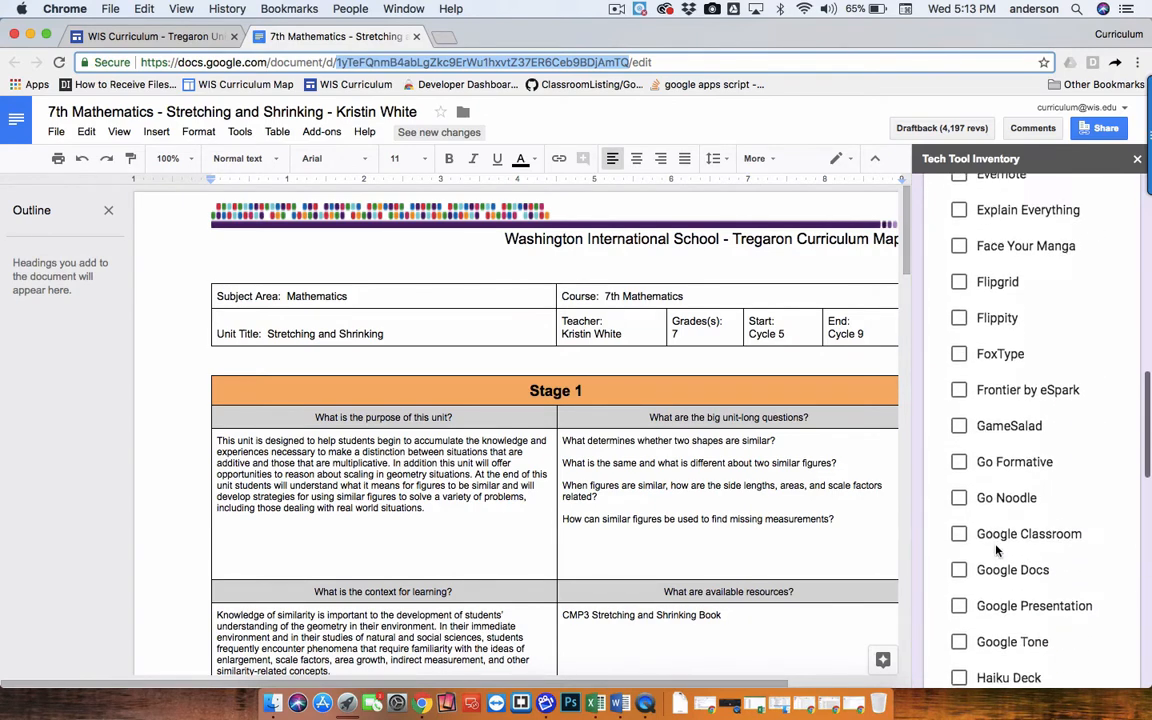
scroll(996, 549, "down", 1)
left_click(959, 522)
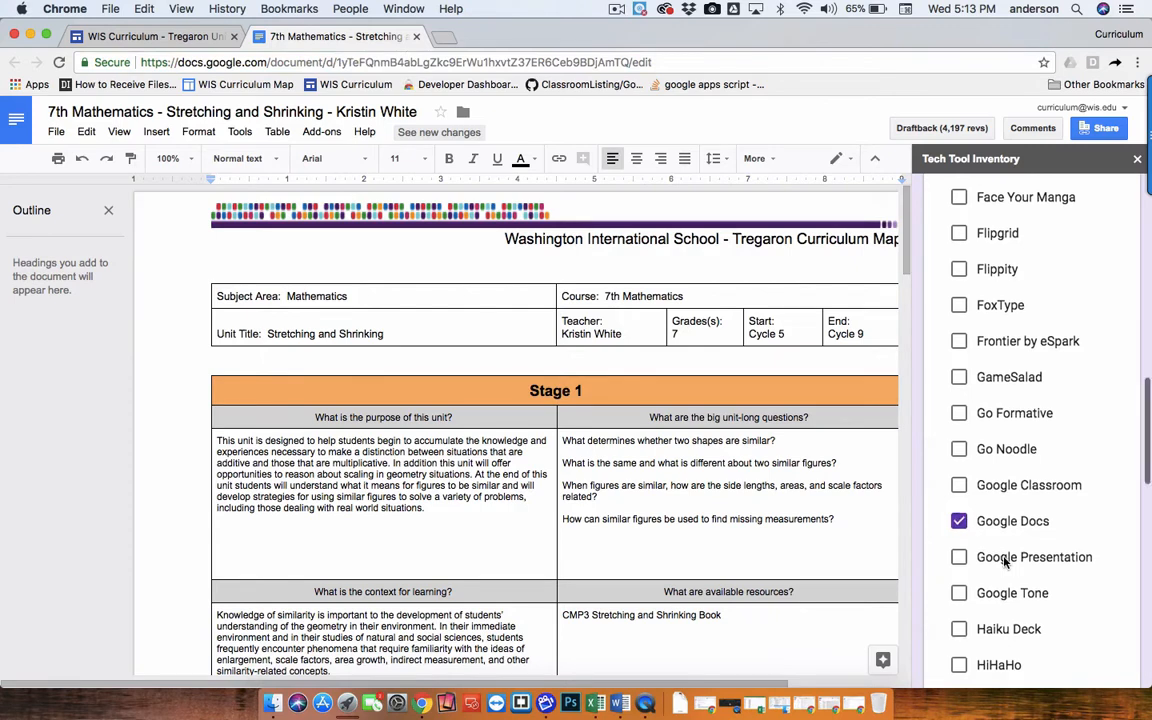
scroll(1005, 562, "down", 20)
scroll(1005, 562, "down", 15)
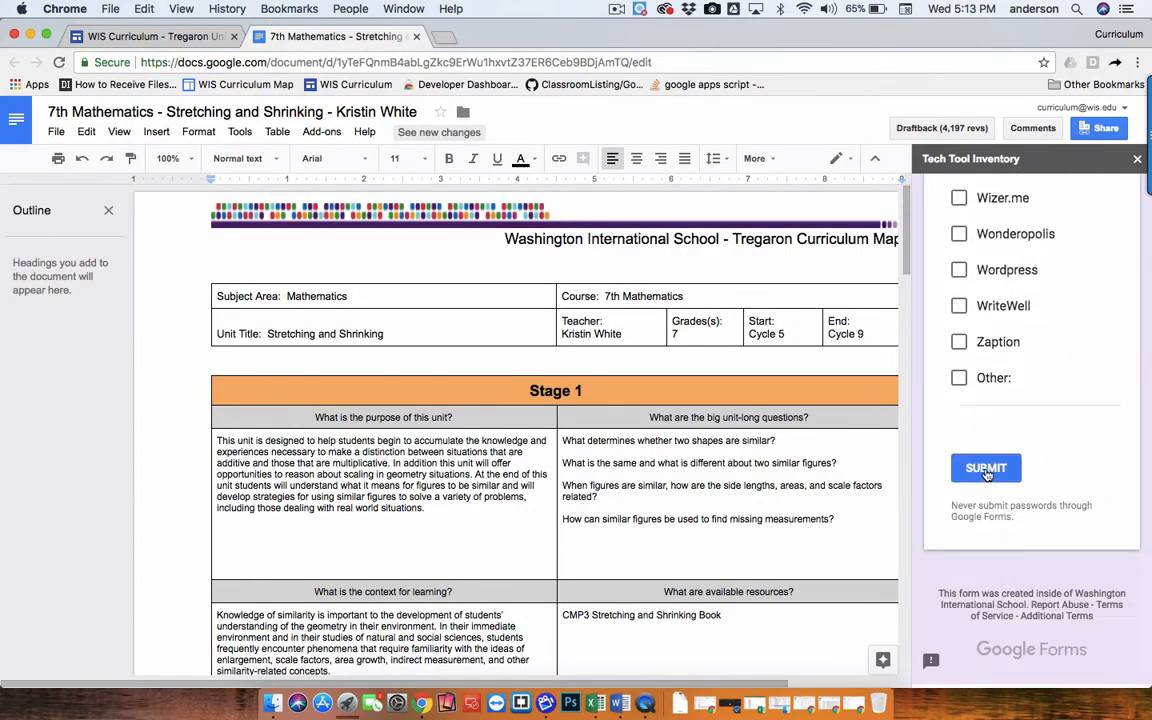
left_click(986, 470)
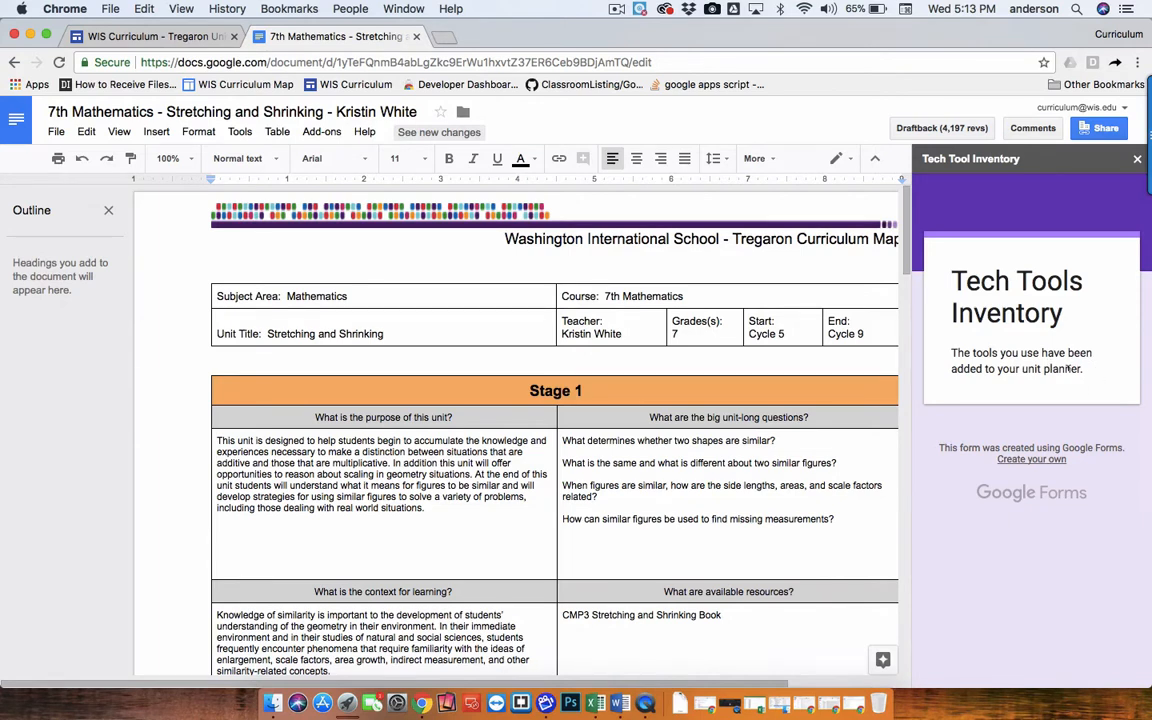
left_click(1137, 159)
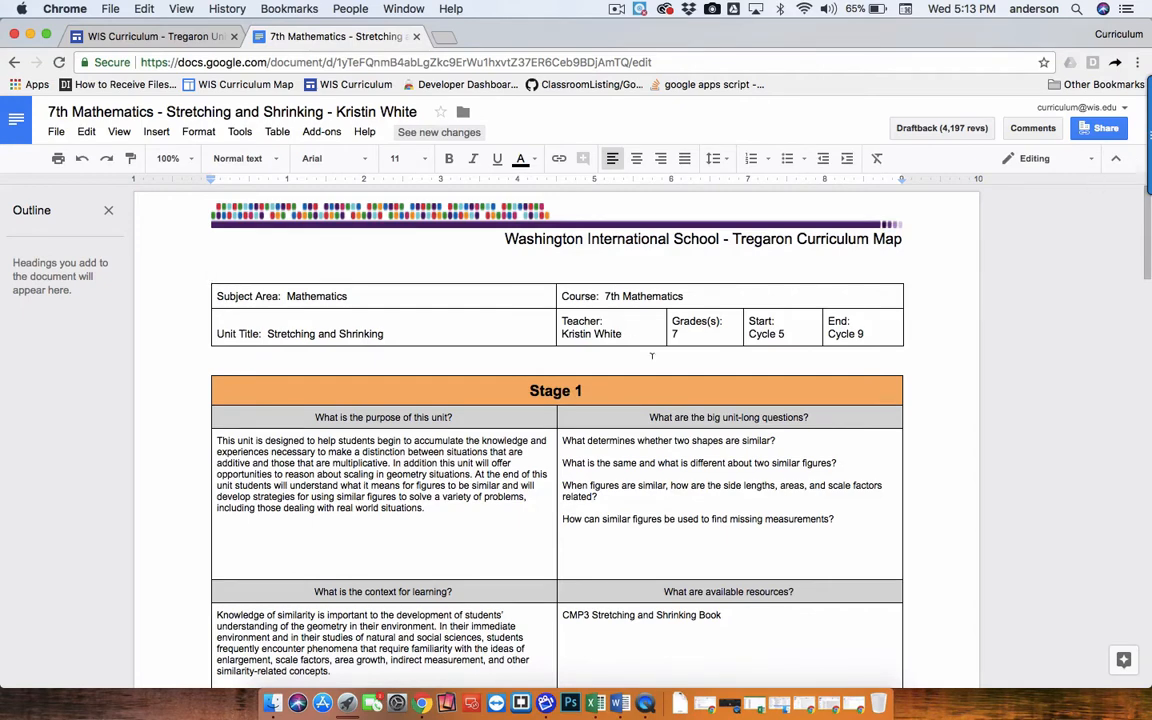
Reload the Tregaron Units page to check the tech tools listed for the Stretching and Shrinking unit.
left_click(192, 37)
scroll(391, 400, "up", 1)
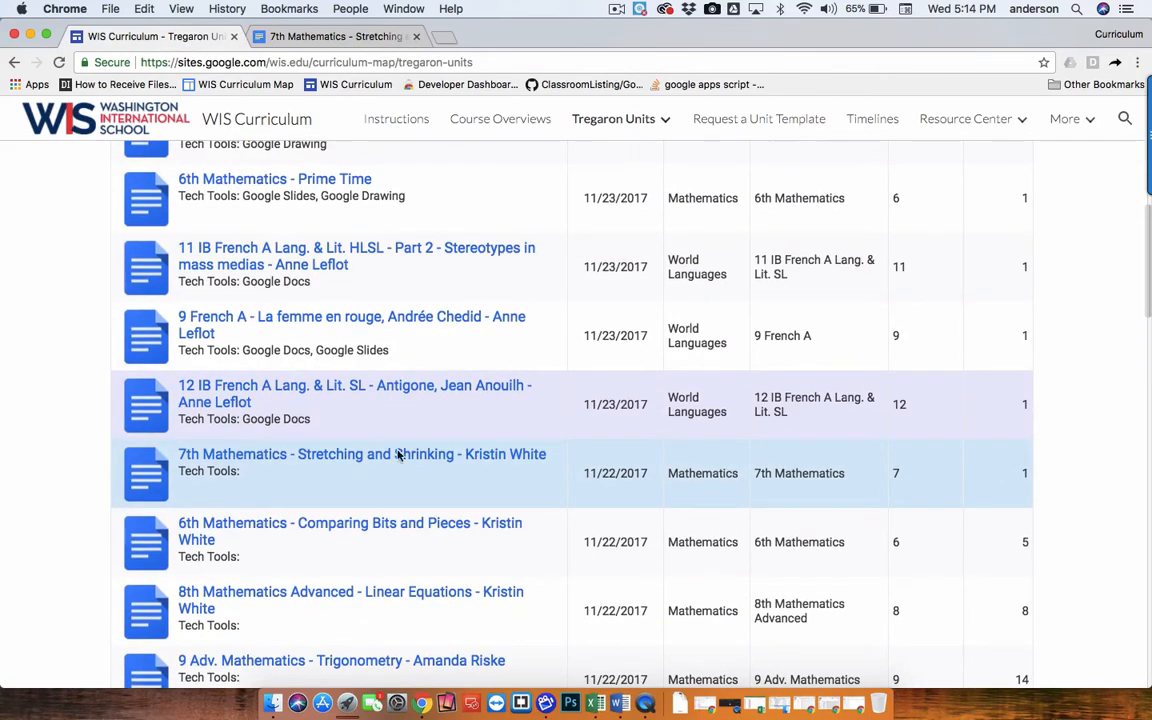
left_click(336, 462)
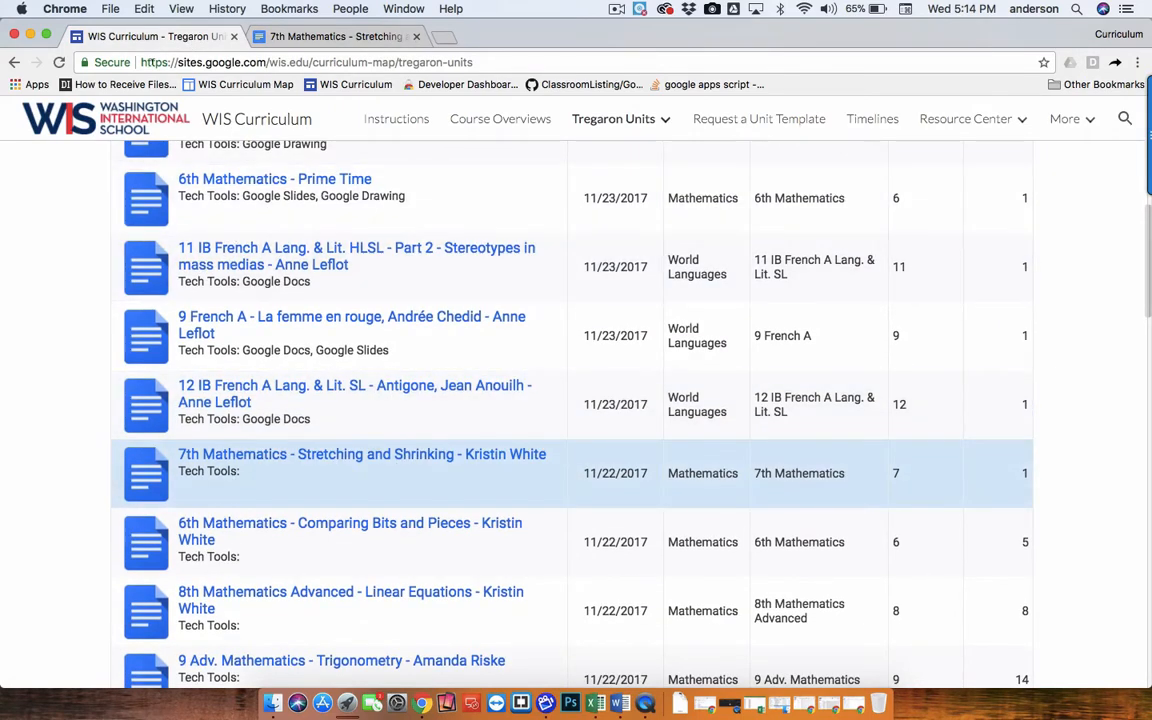
left_click(59, 62)
Switch to the Google Drive window and open the Tech Tool Inventory folder.
left_click(30, 35)
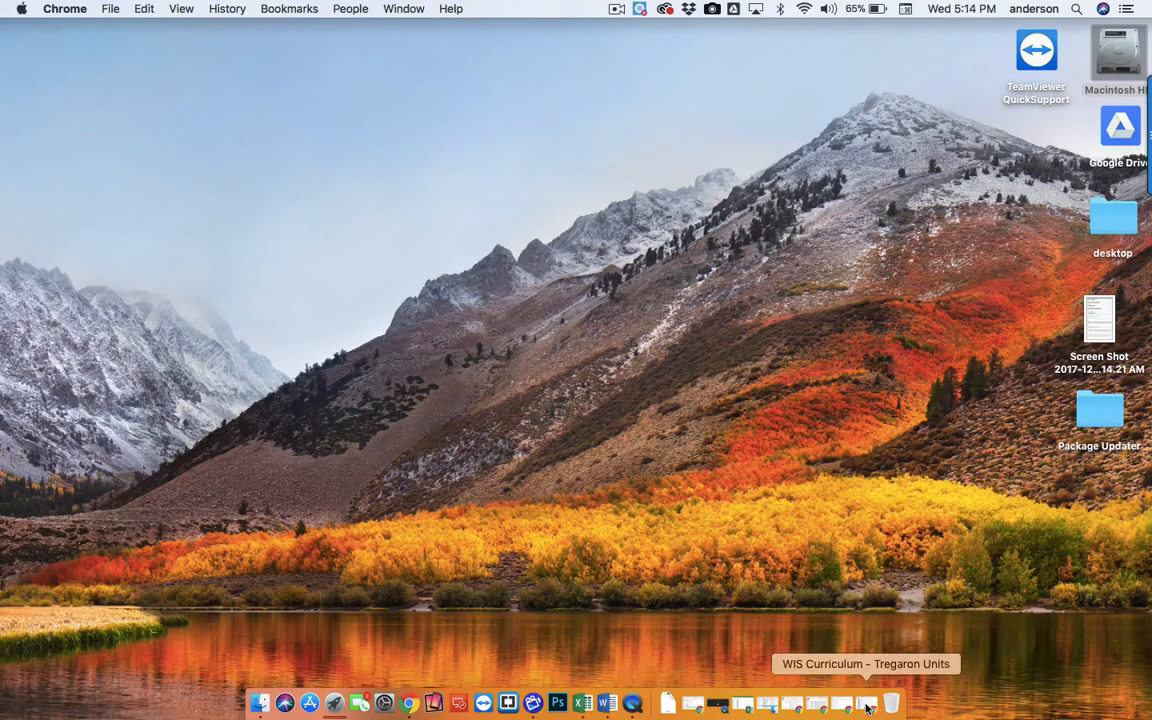
left_click(842, 705)
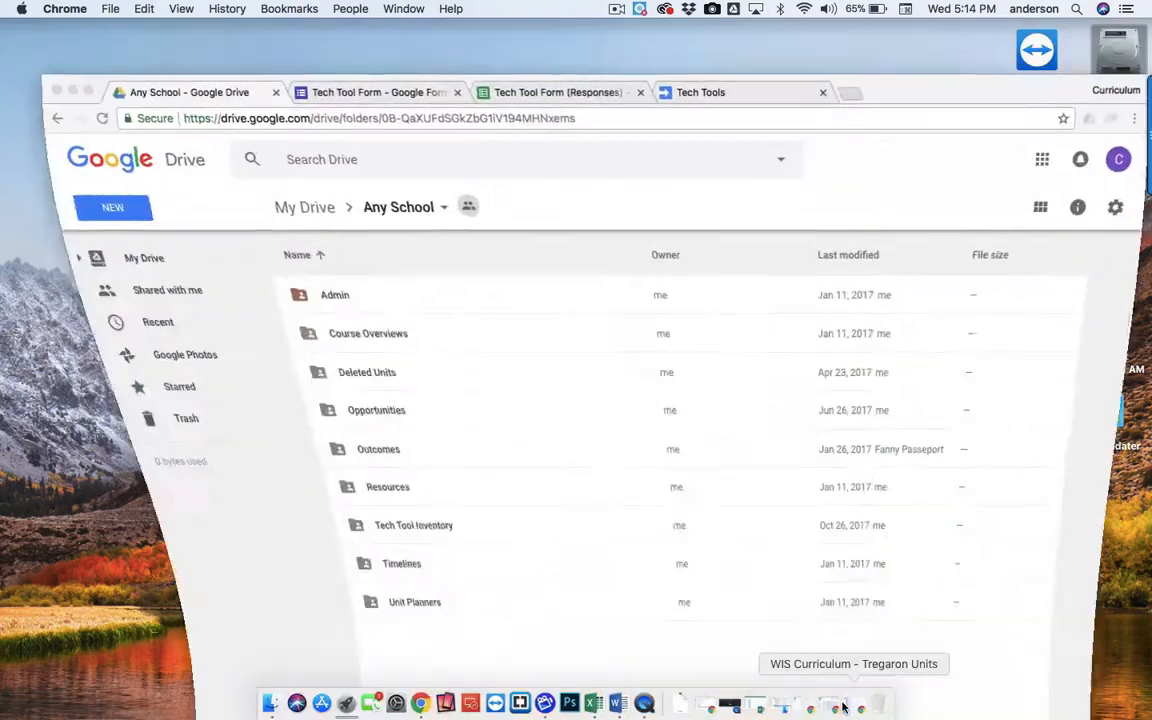
left_click_drag(847, 86, 814, 19)
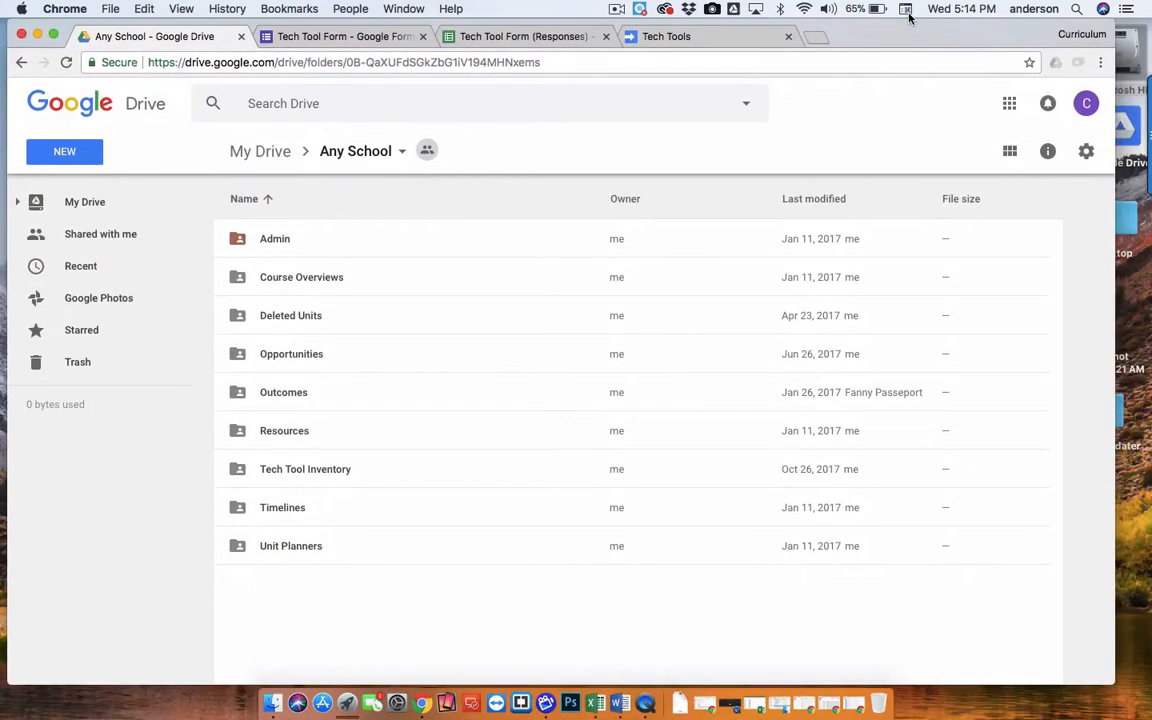
double_click(239, 471)
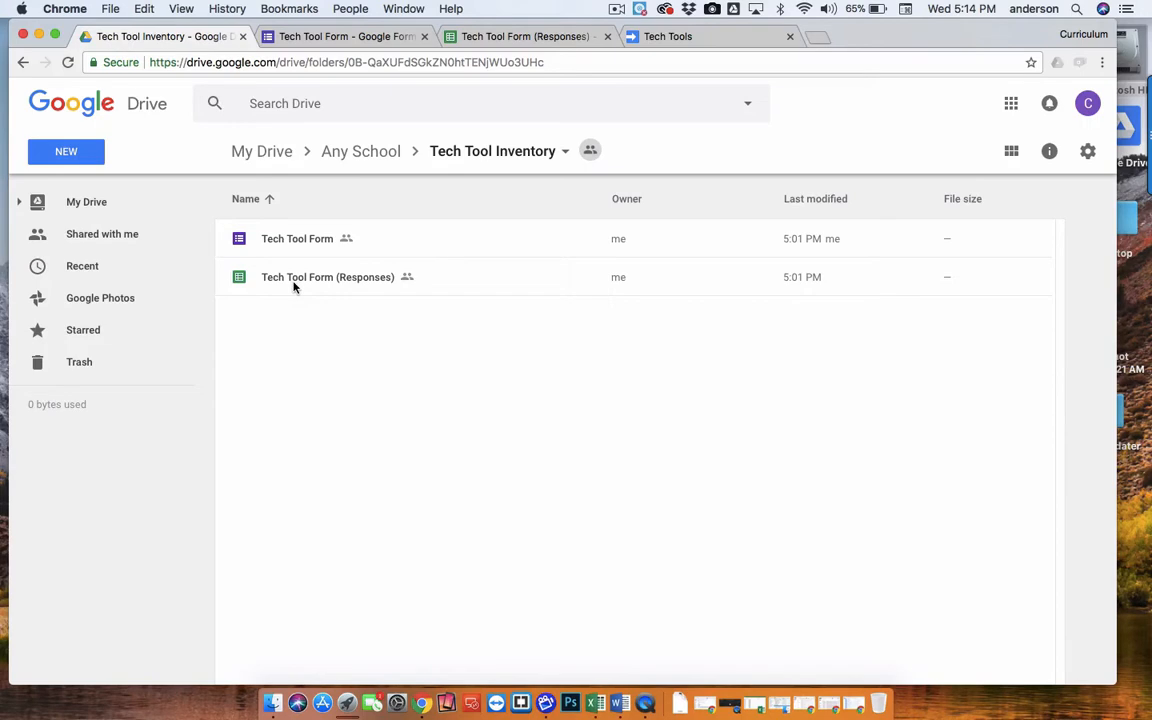
Open the Tech Tool Form and examine its Document ID and Tech Tools questions.
left_click(327, 38)
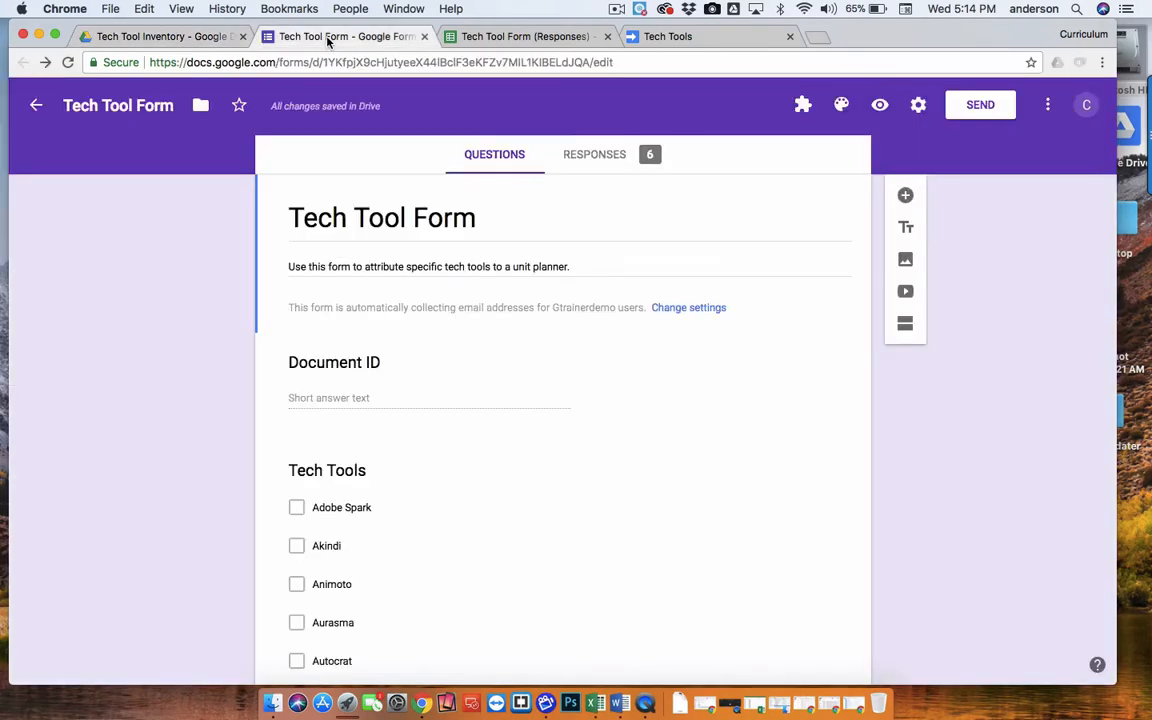
scroll(990, 442, "down", 2)
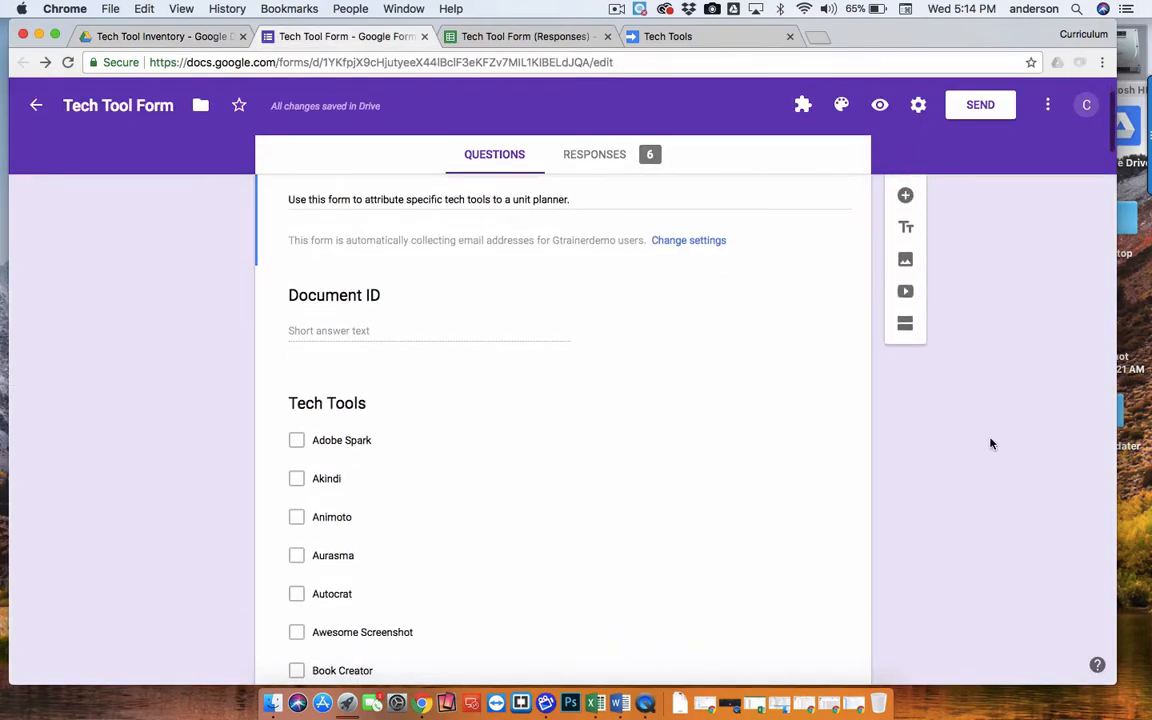
scroll(990, 443, "up", 3)
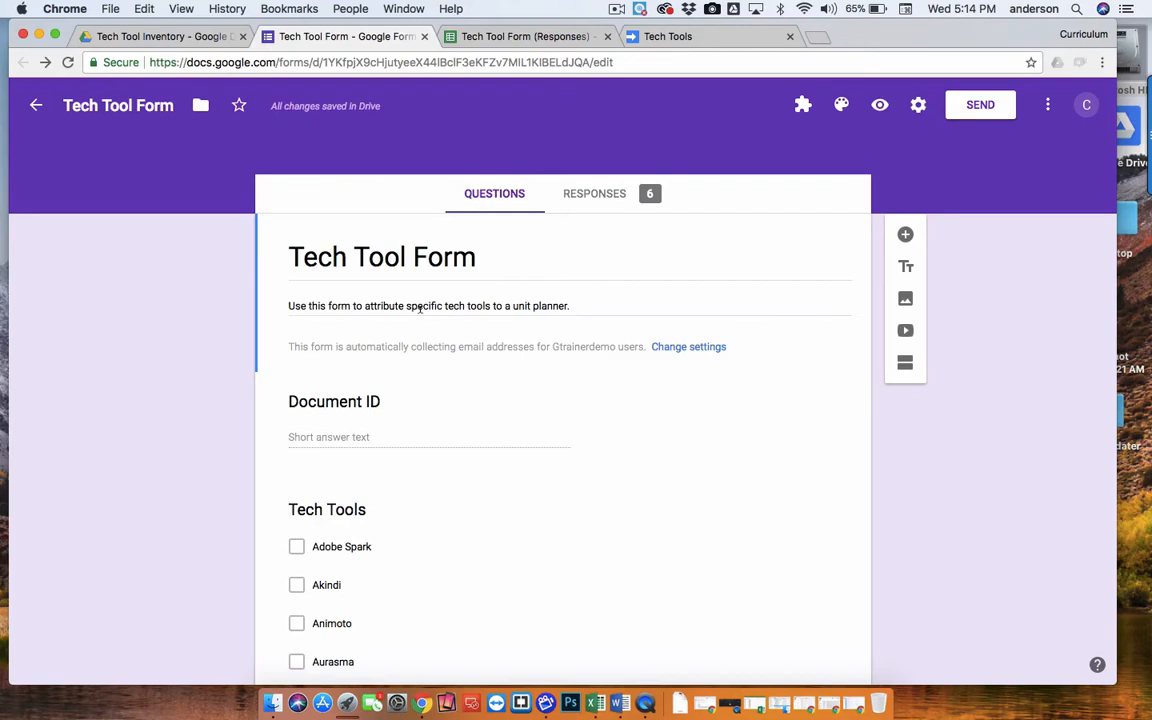
scroll(420, 309, "down", 1)
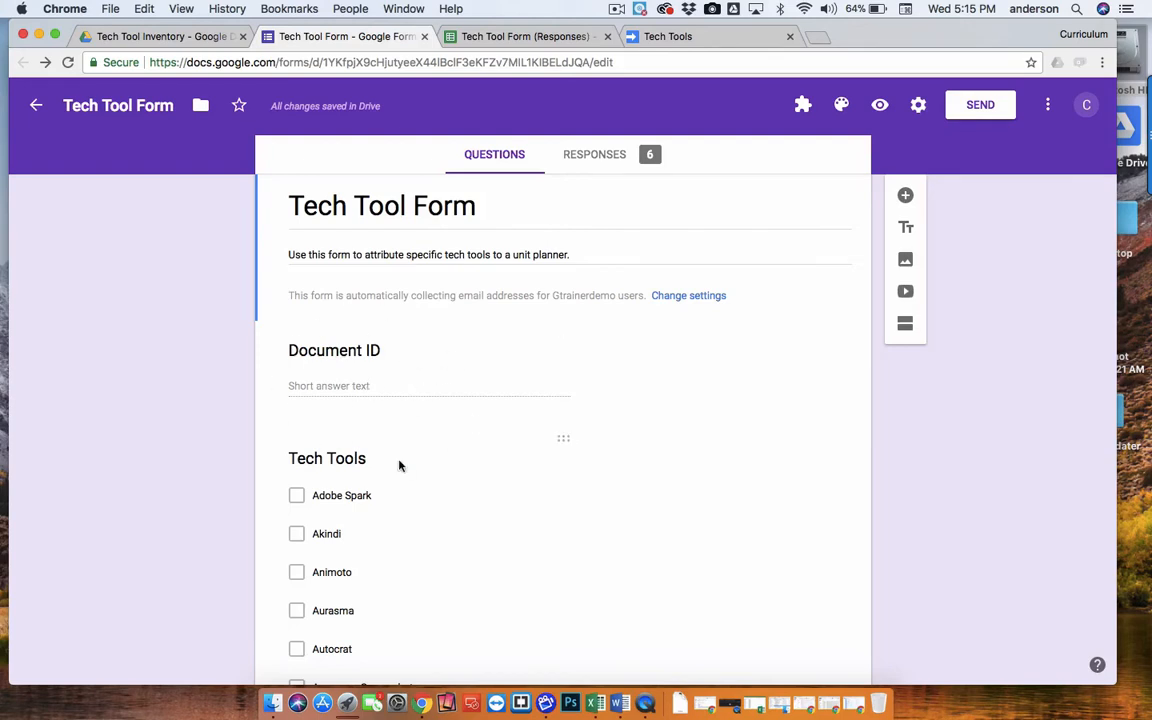
scroll(342, 372, "down", 2)
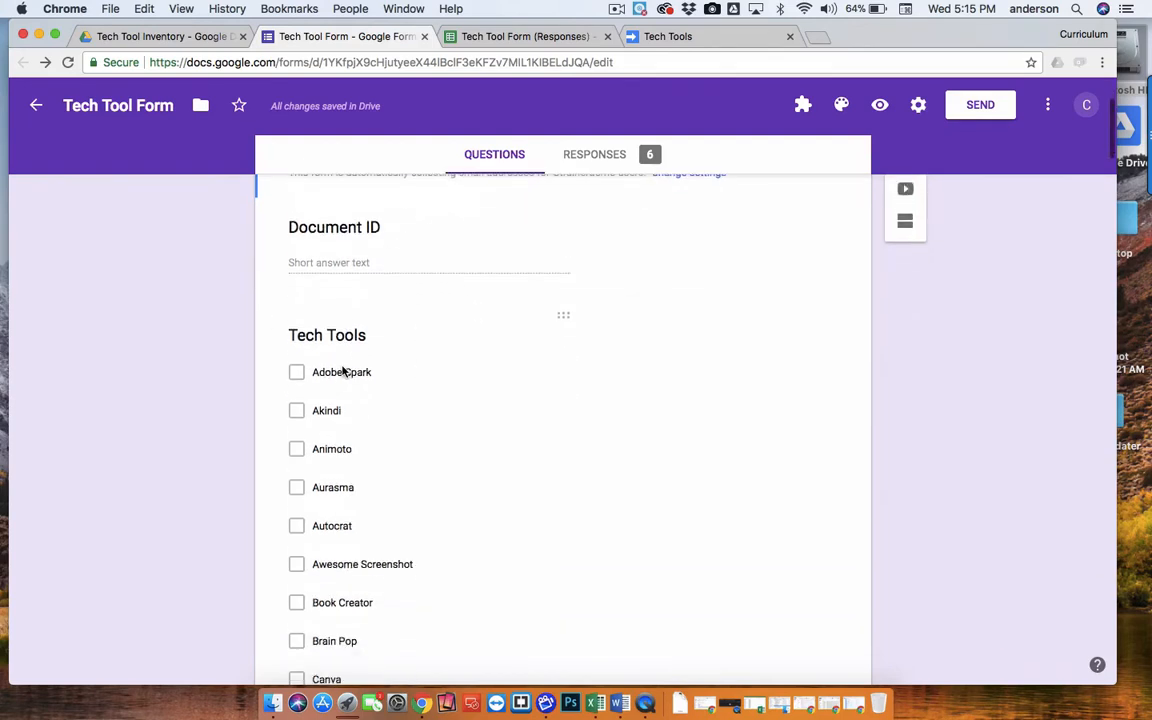
scroll(355, 488, "down", 3)
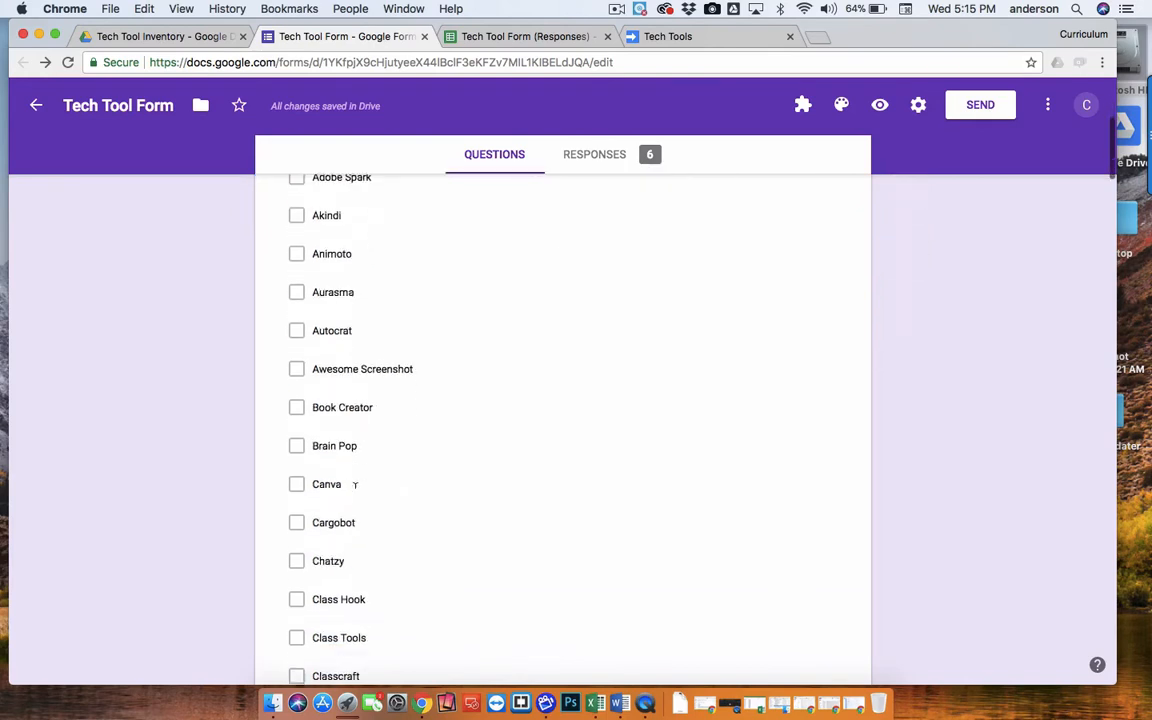
scroll(355, 490, "up", 3)
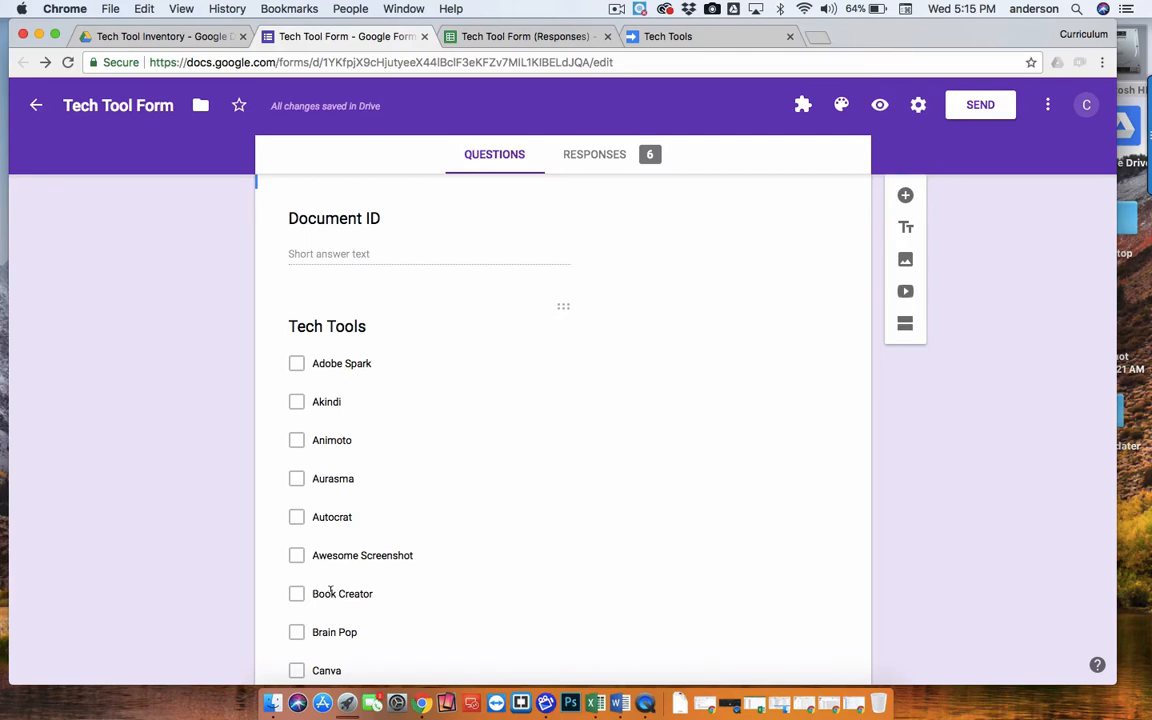
scroll(330, 588, "up", 4)
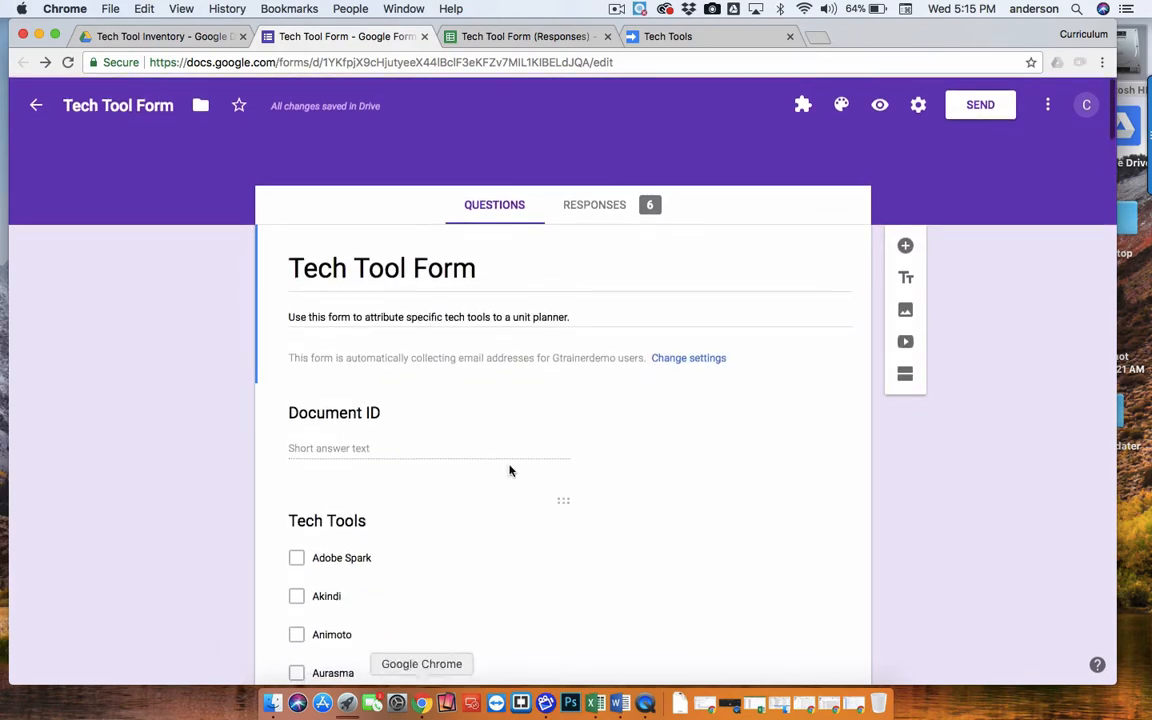
Show the form's responses, then open the TechTool Library sheet of the linked responses spreadsheet.
left_click(594, 207)
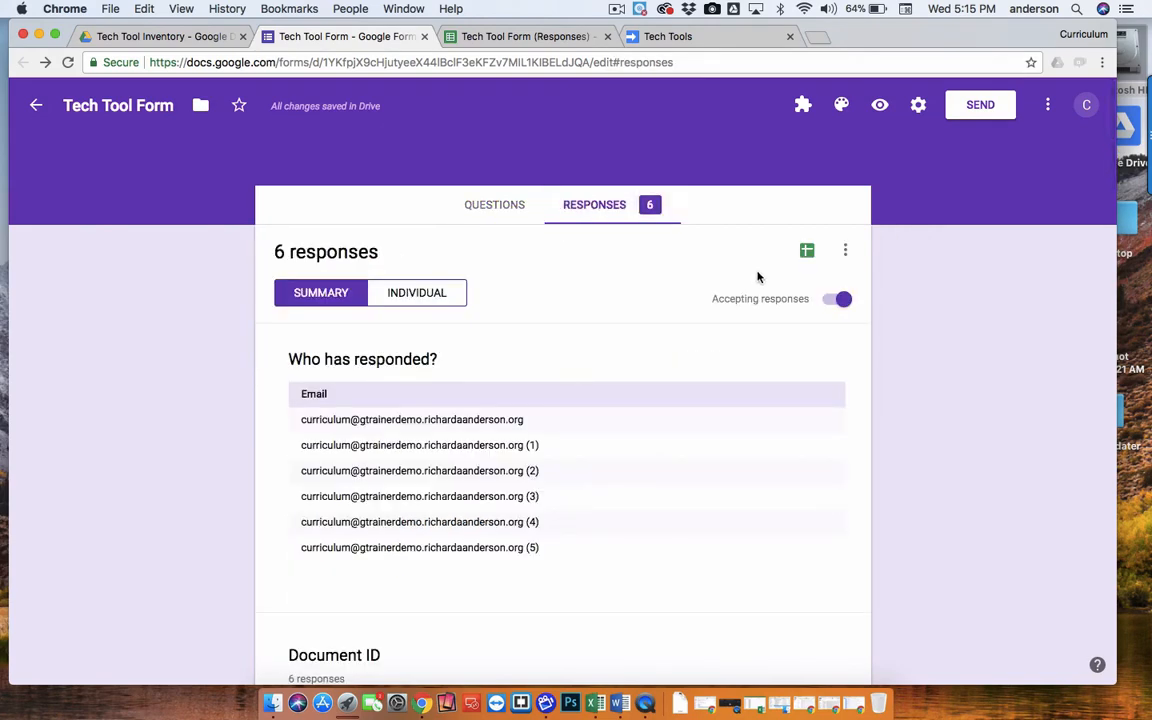
left_click(505, 38)
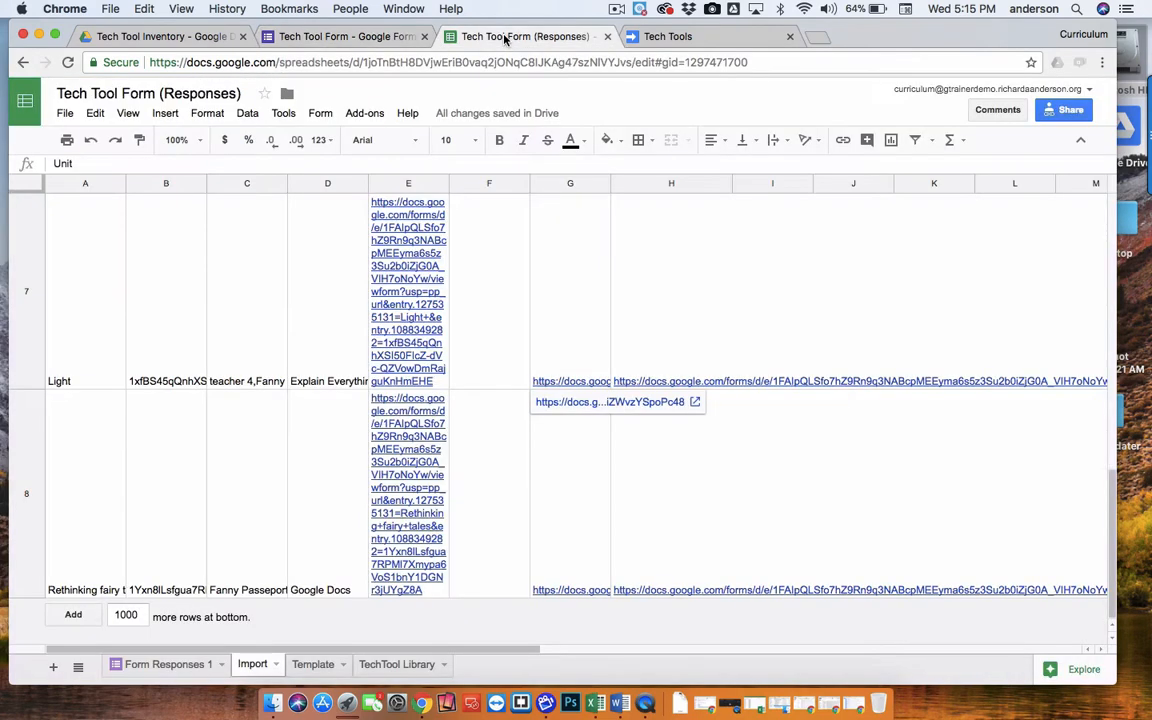
left_click(419, 668)
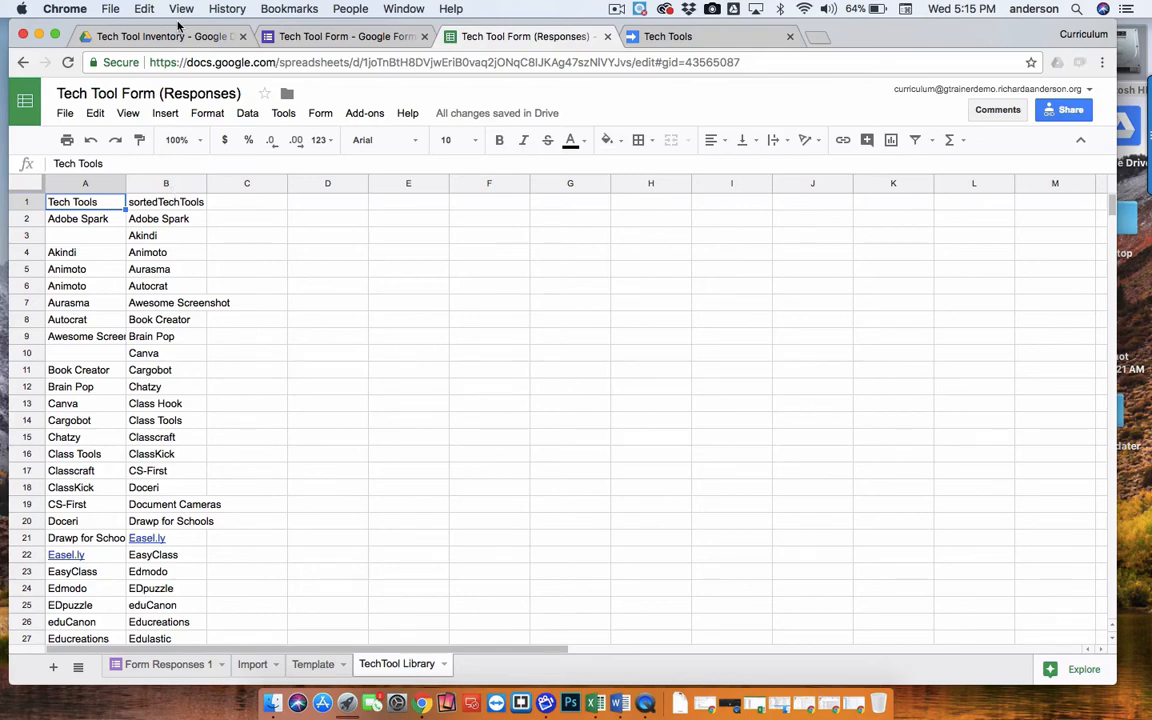
Scroll through the TechTool Library lists and inspect the formula behind the sortedTechTools column.
left_click_drag(178, 27, 284, 27)
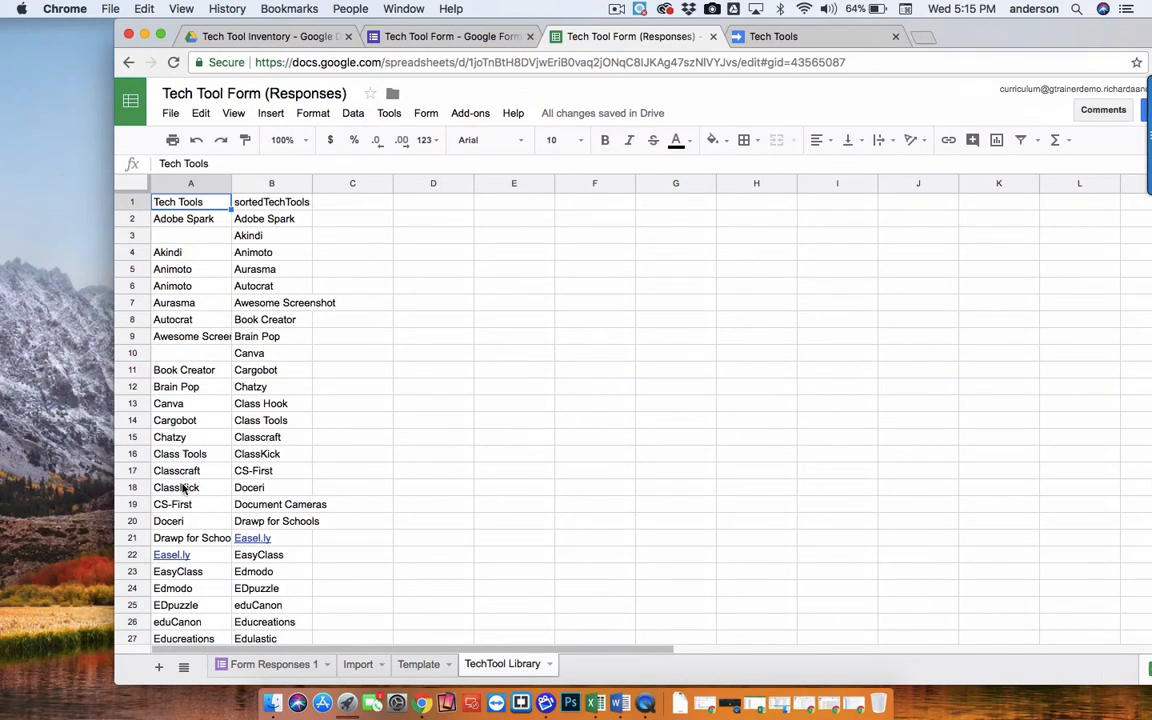
scroll(183, 487, "down", 14)
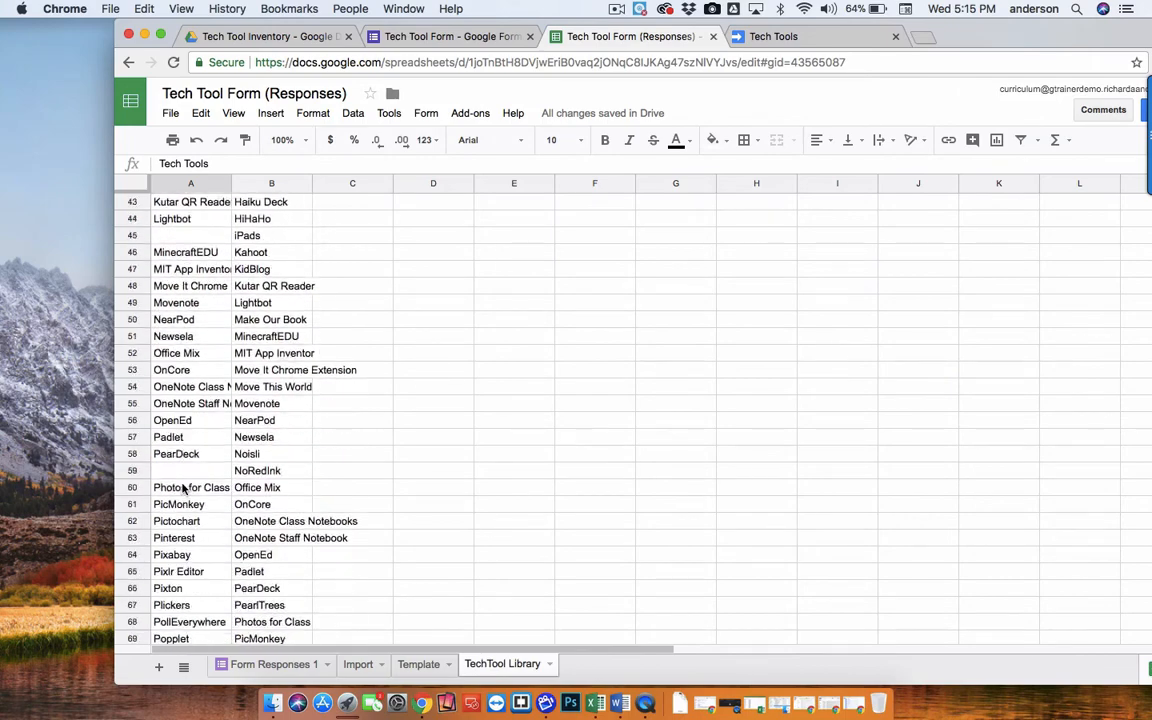
scroll(183, 487, "down", 7)
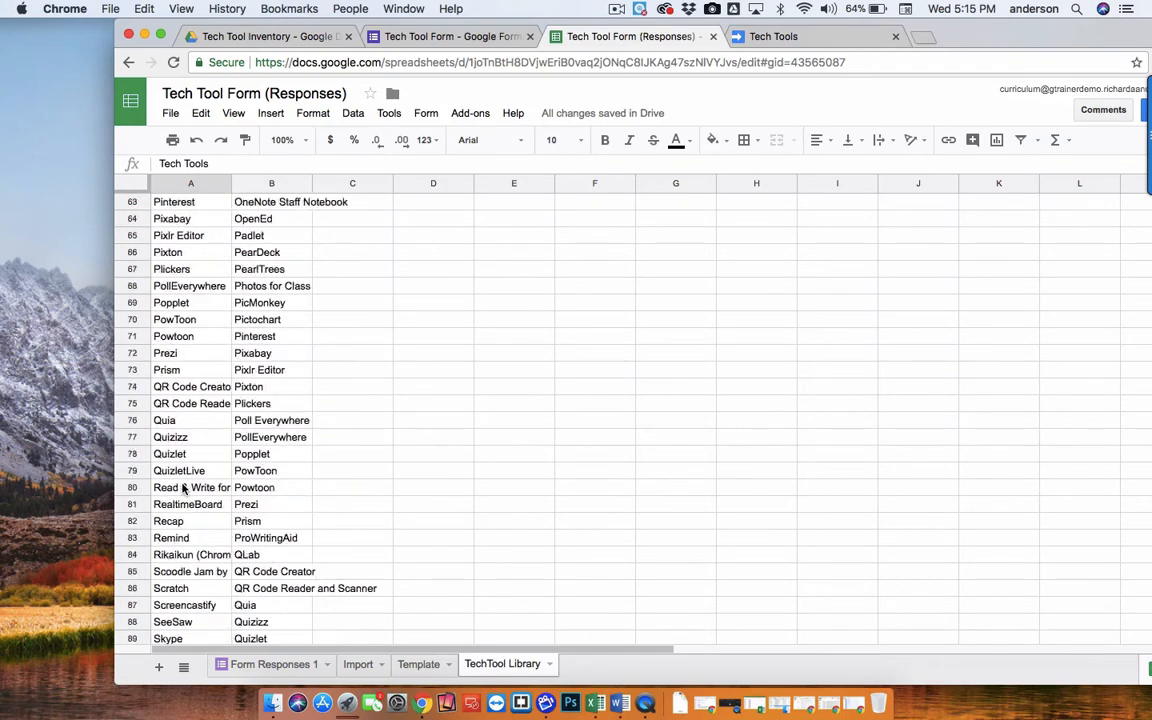
scroll(183, 487, "up", 20)
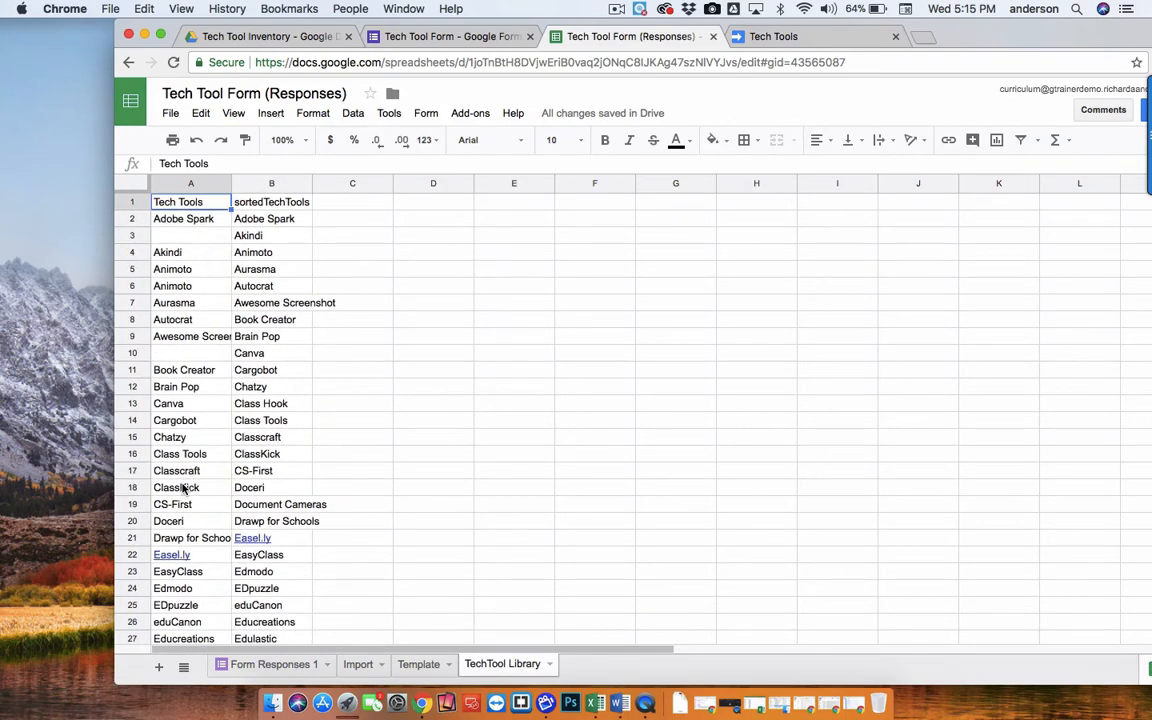
left_click(281, 204)
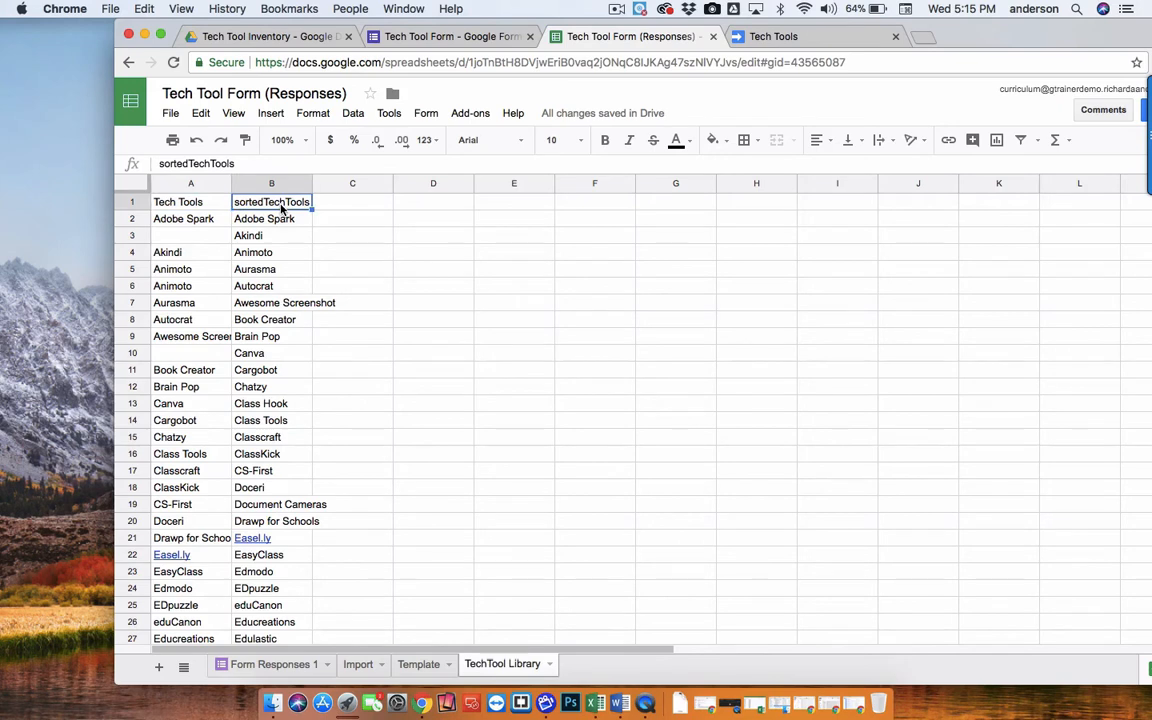
left_click(284, 218)
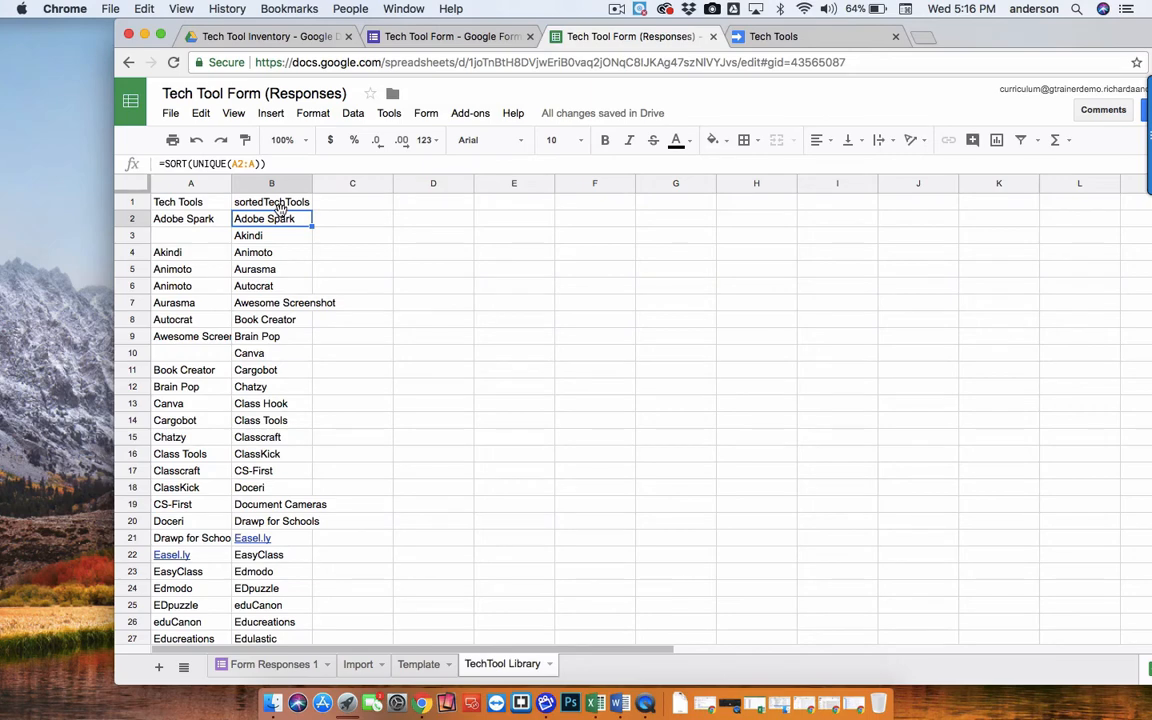
Return to the form and review its response summary and the Tech Tools question options.
left_click(372, 40)
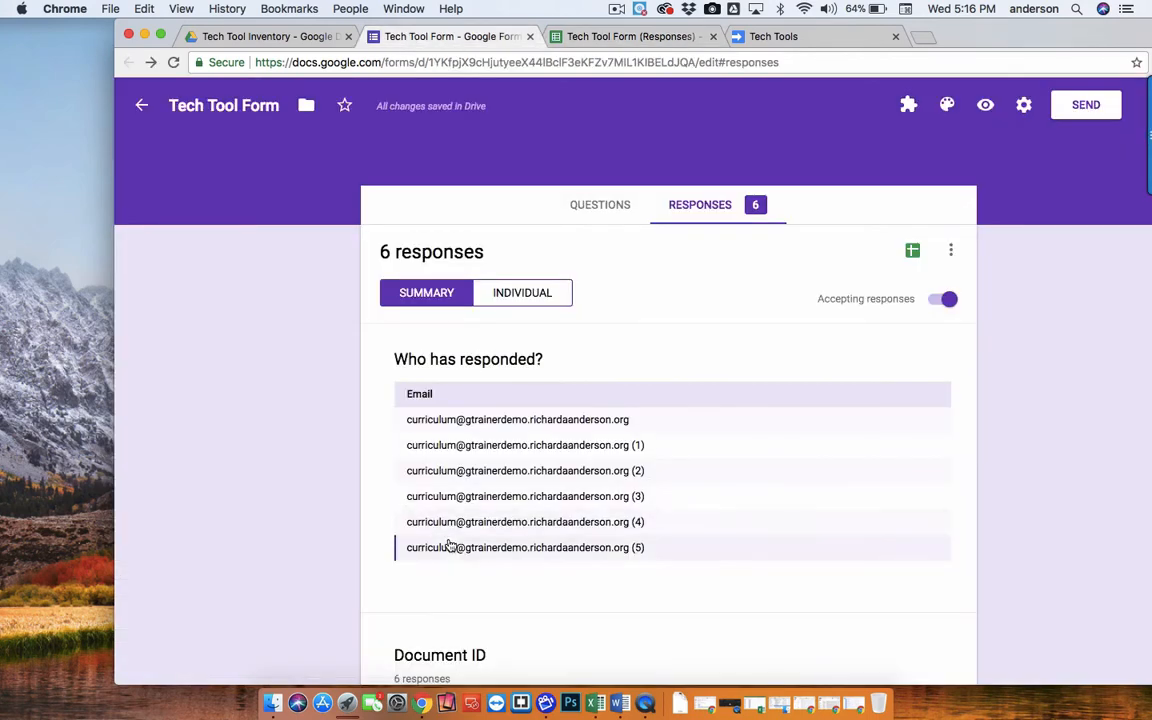
scroll(450, 545, "down", 5)
scroll(449, 545, "up", 5)
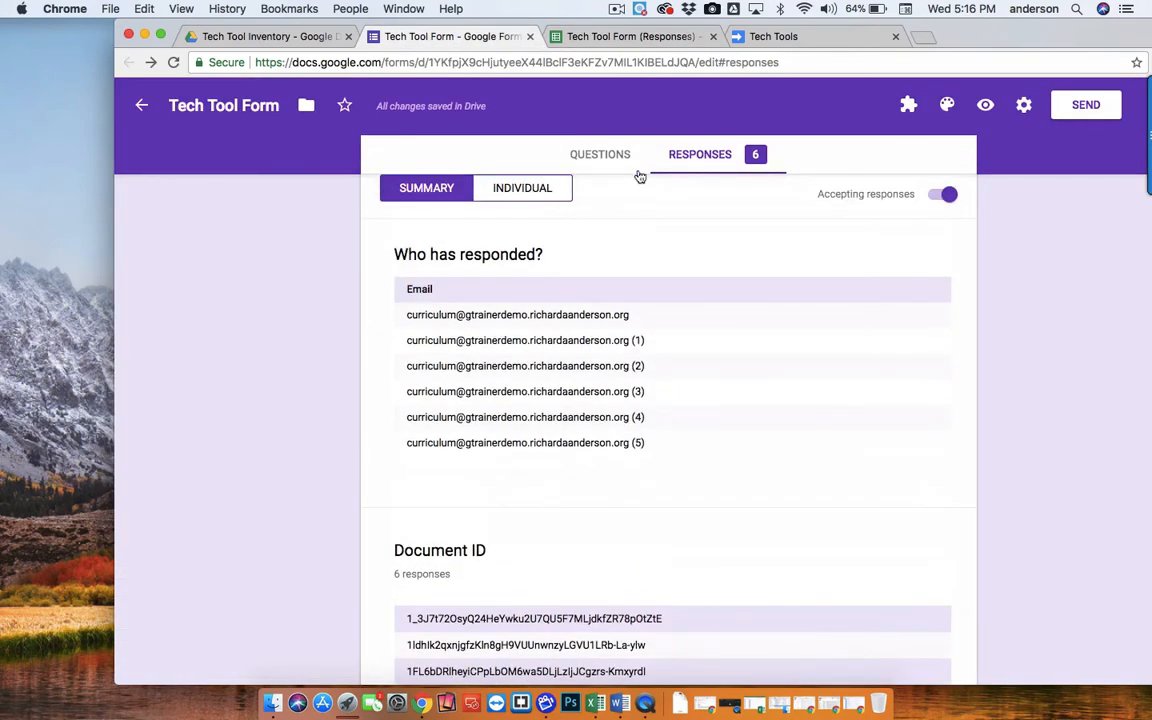
left_click(608, 154)
scroll(599, 525, "down", 10)
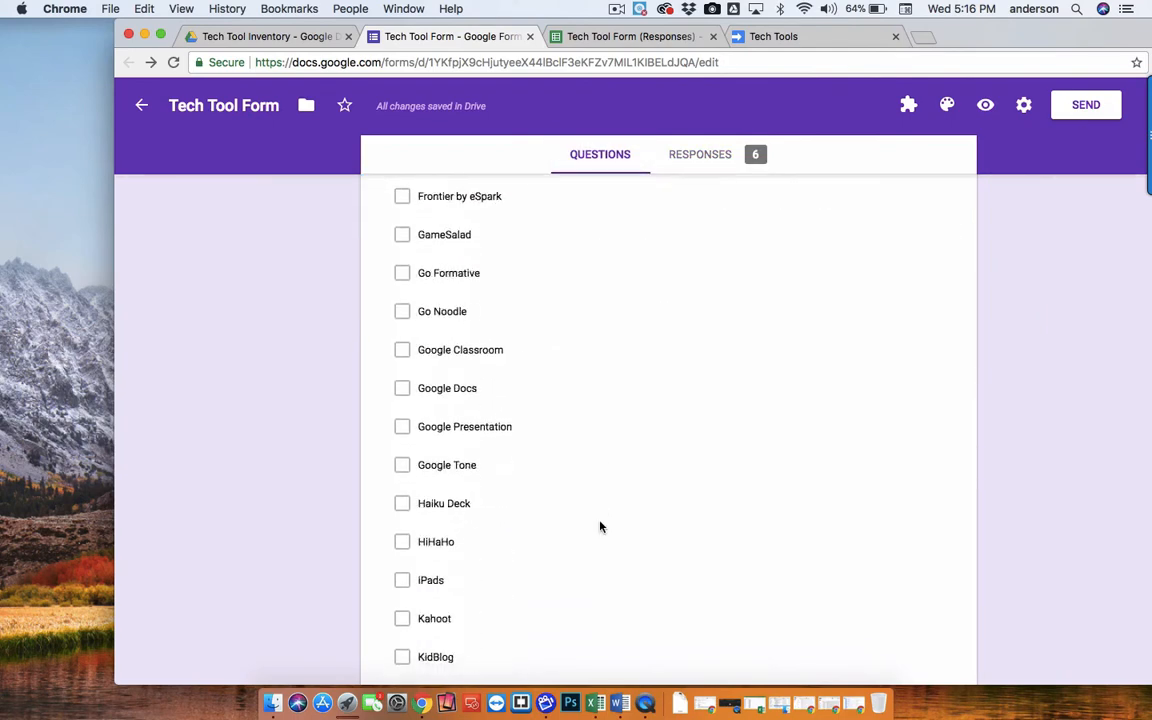
Open the formRanger add-on and view the Tech Tools question's range settings, then close the dialog and sidebar.
left_click(906, 108)
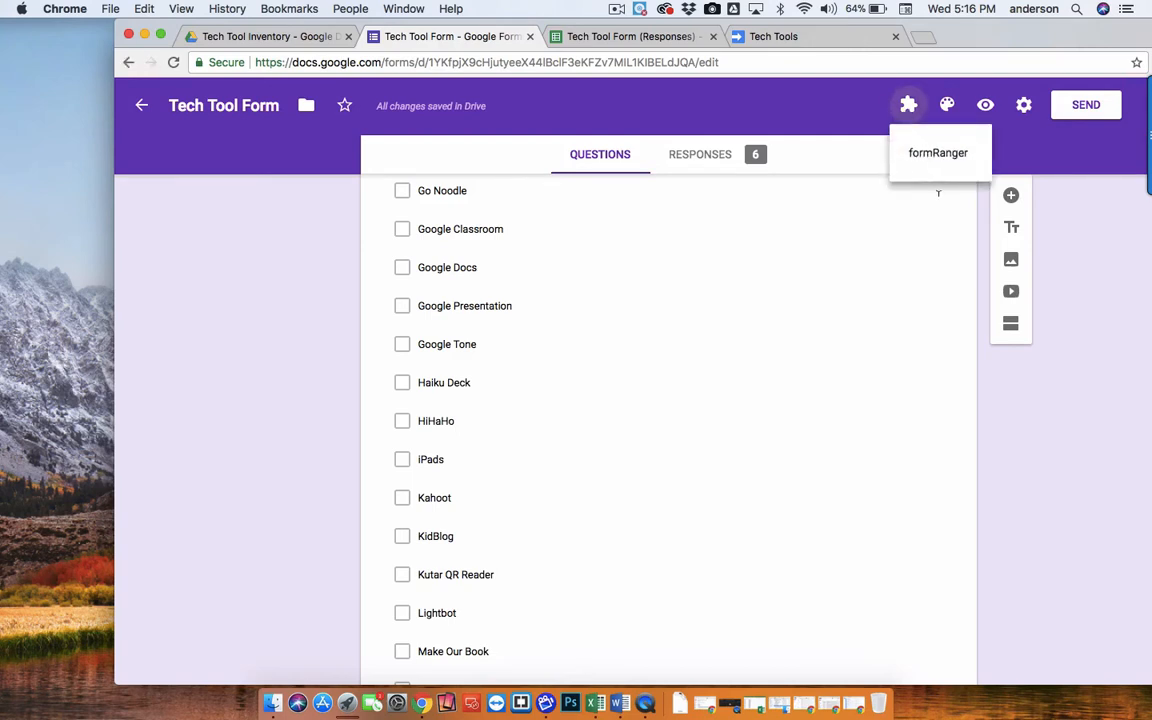
left_click(924, 160)
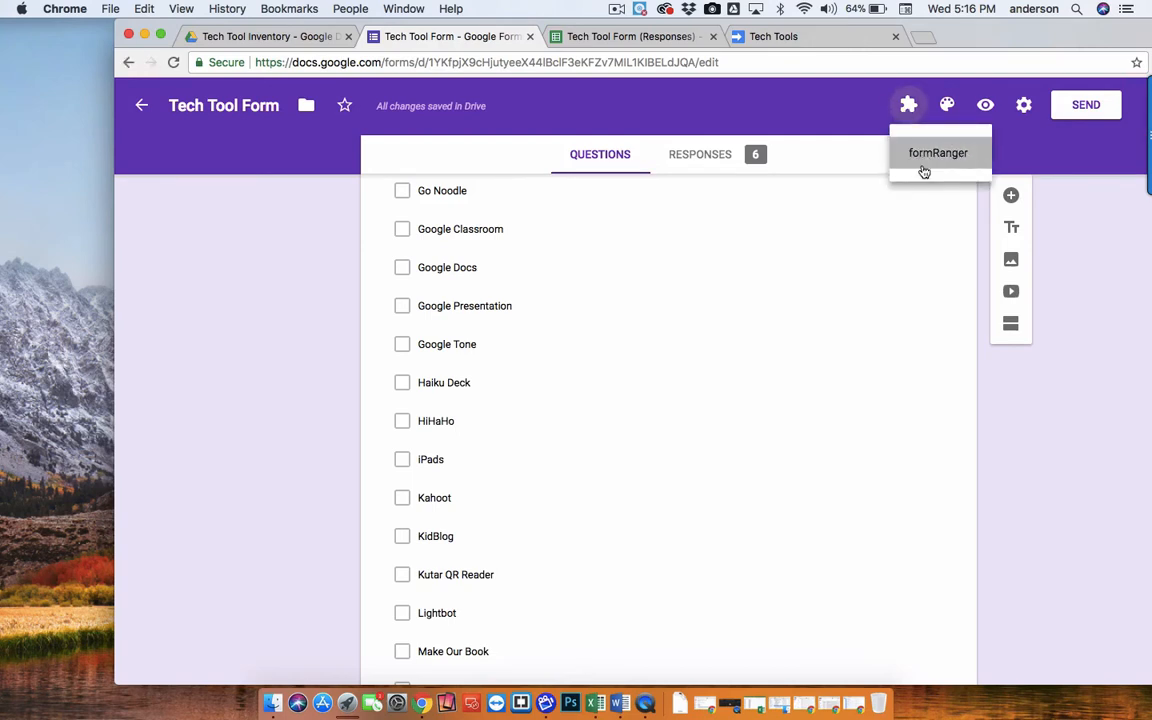
left_click(631, 186)
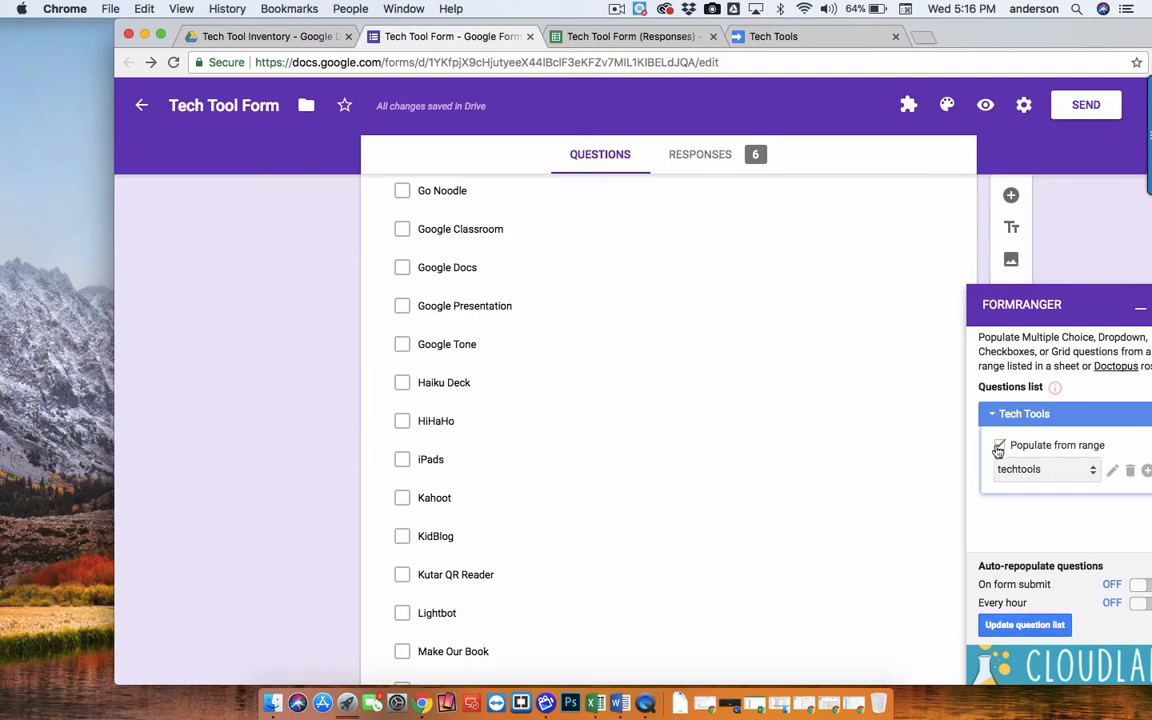
left_click_drag(900, 40, 786, 36)
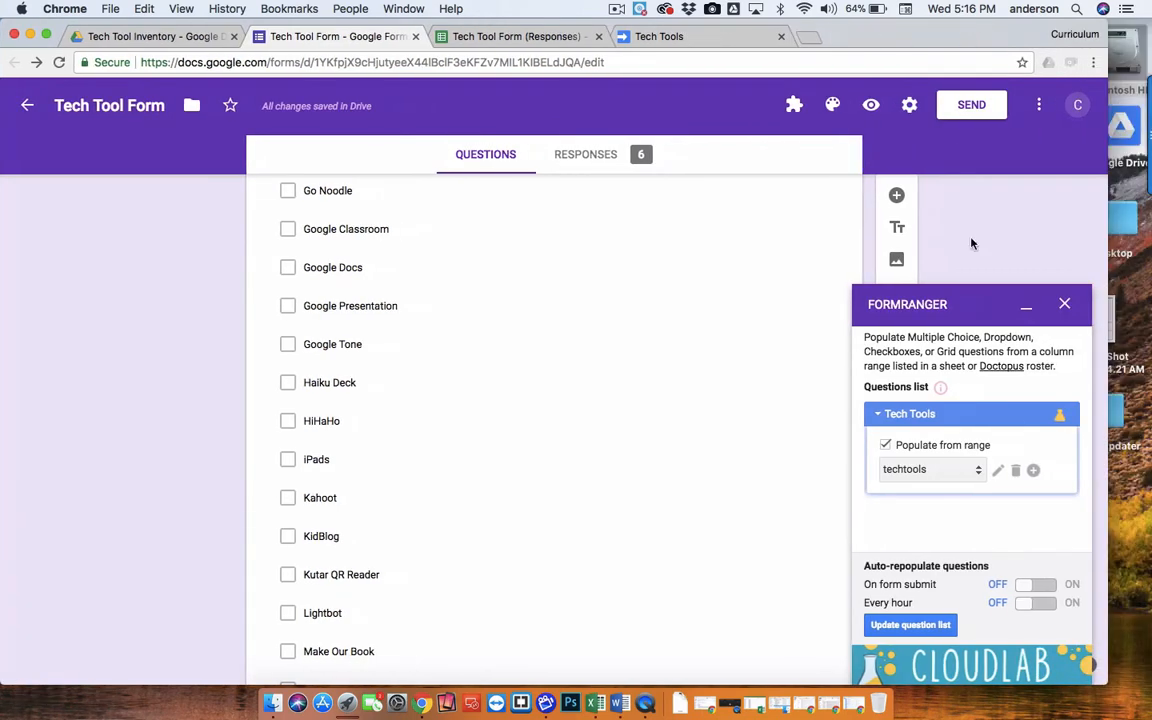
left_click(999, 471)
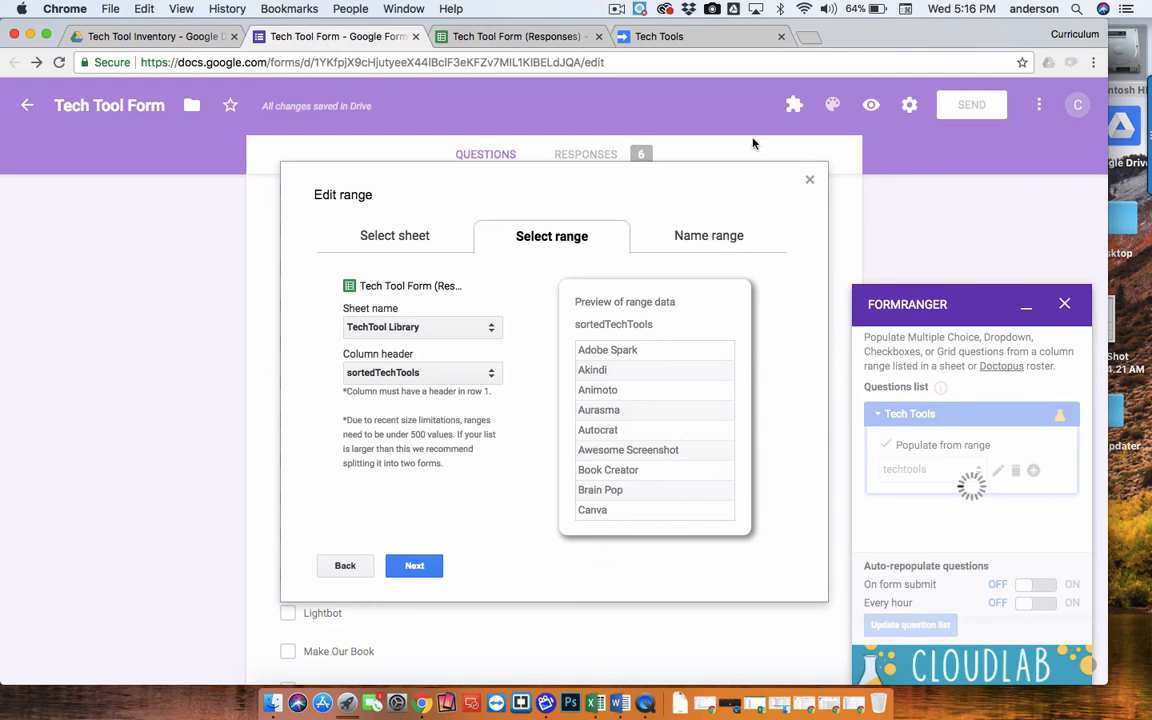
left_click(810, 180)
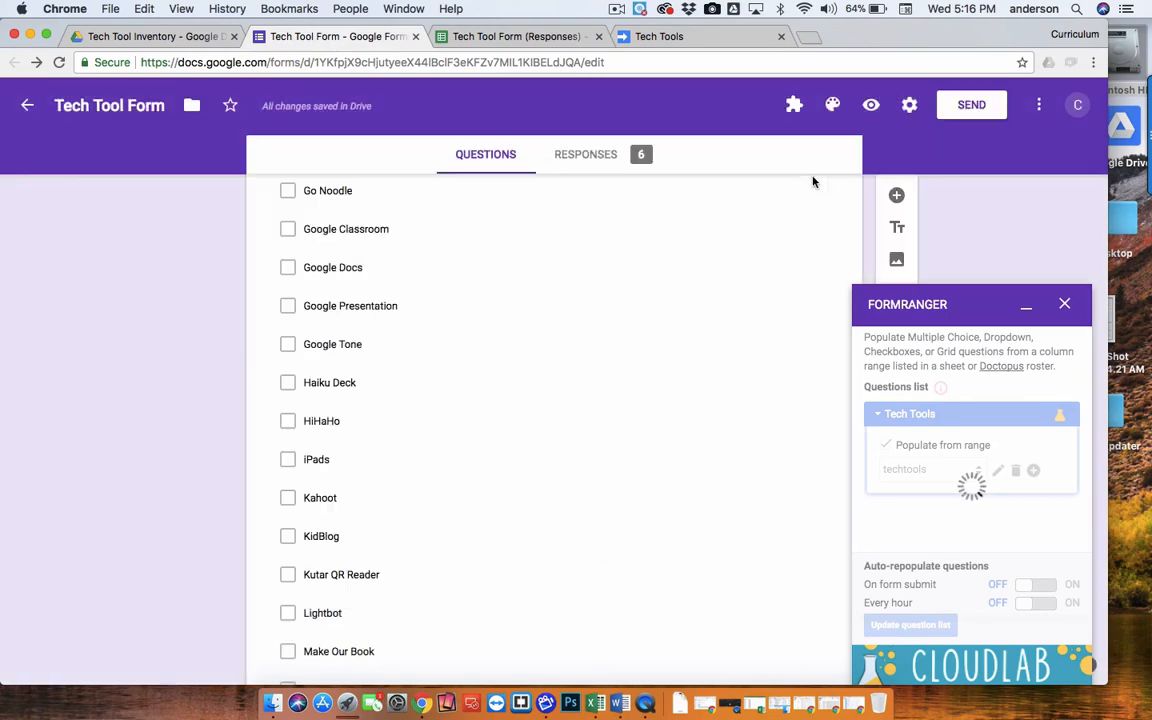
left_click(1064, 303)
Scroll through the full list of Tech Tools checkbox options in the form.
scroll(662, 408, "down", 20)
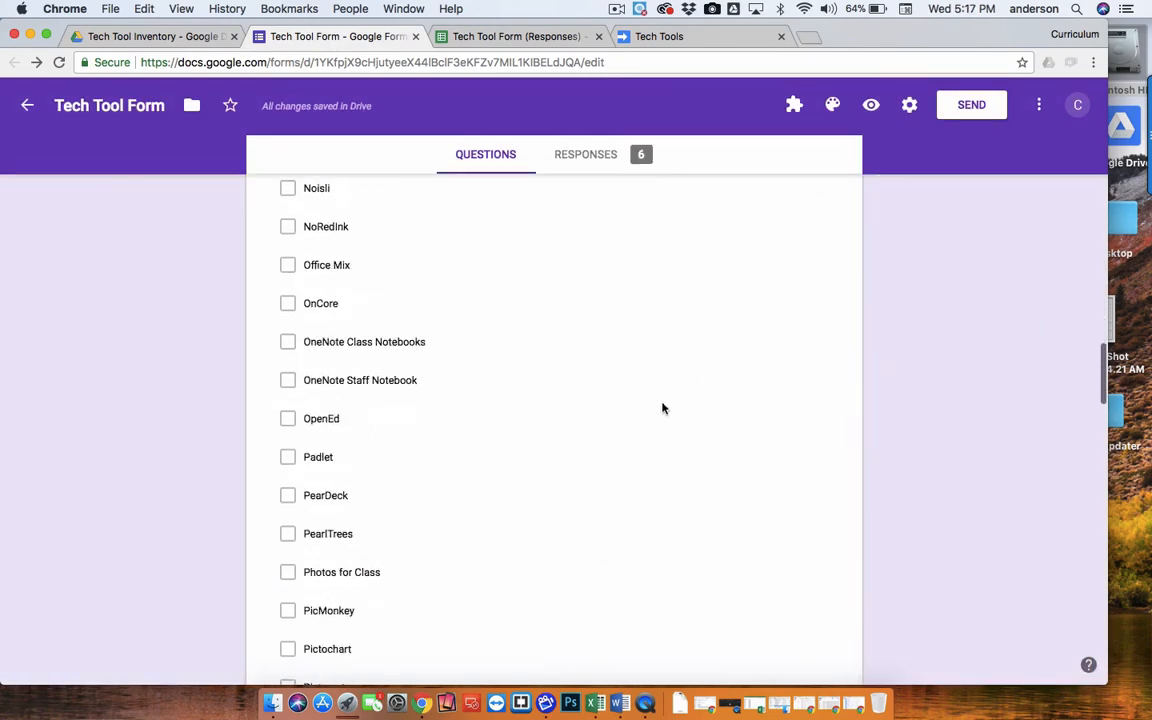
scroll(662, 408, "down", 2)
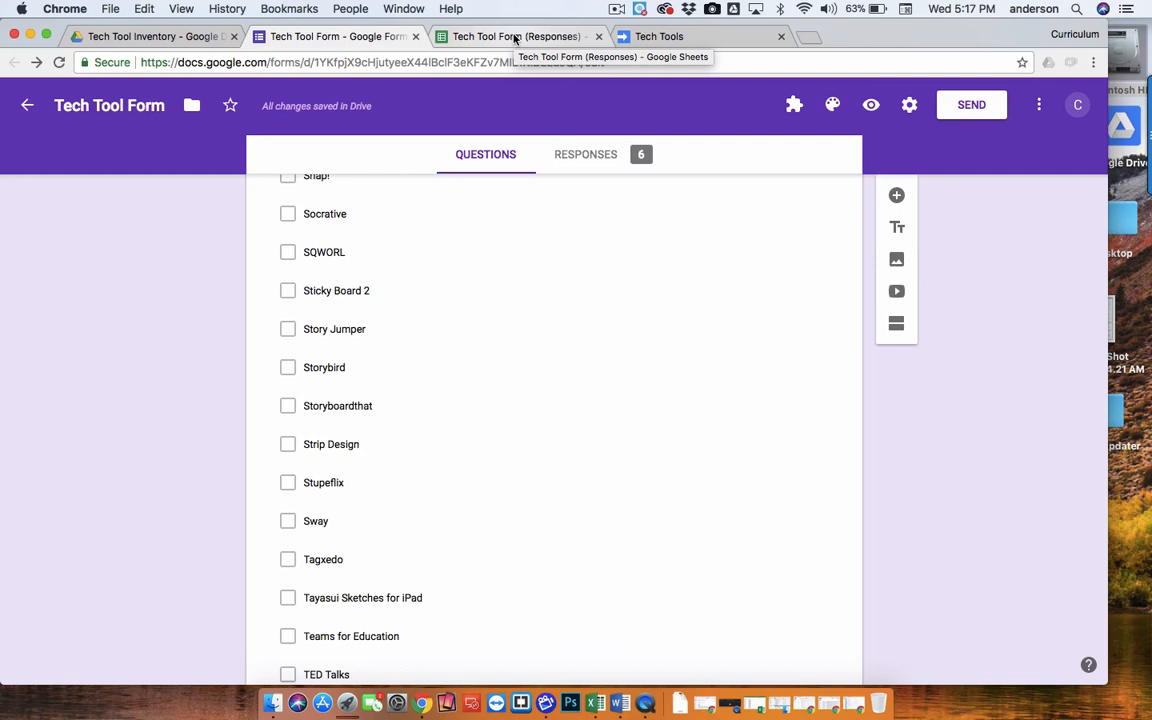
scroll(566, 287, "down", 10)
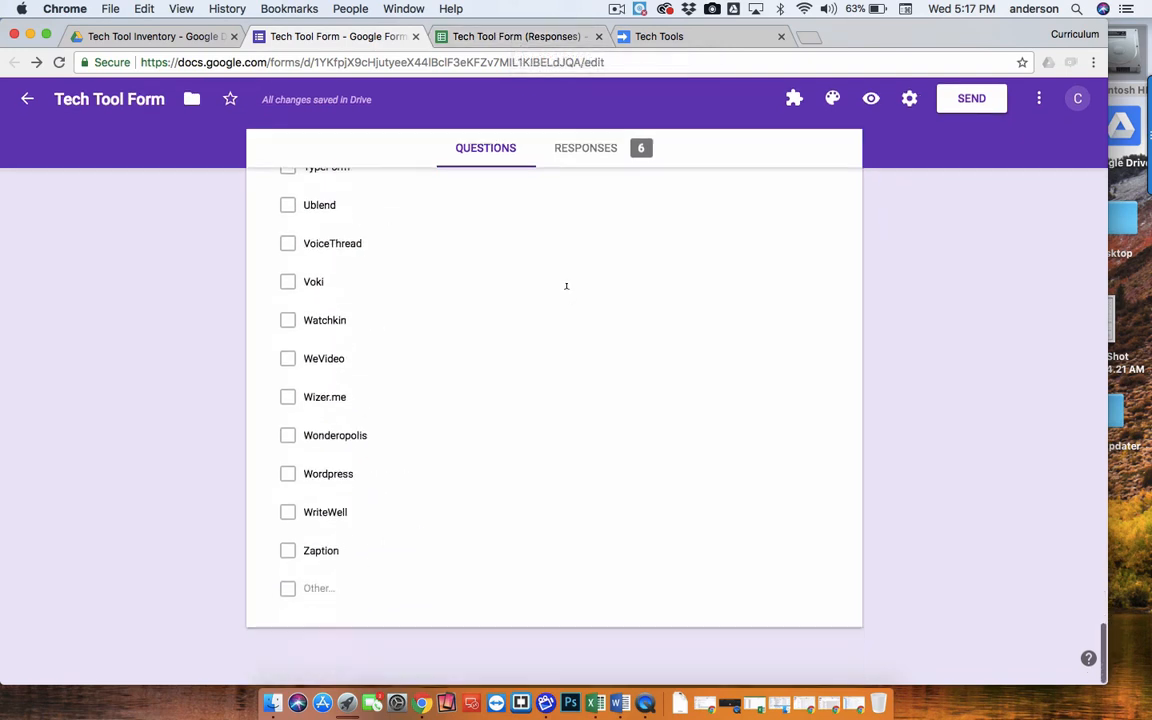
scroll(566, 287, "up", 15)
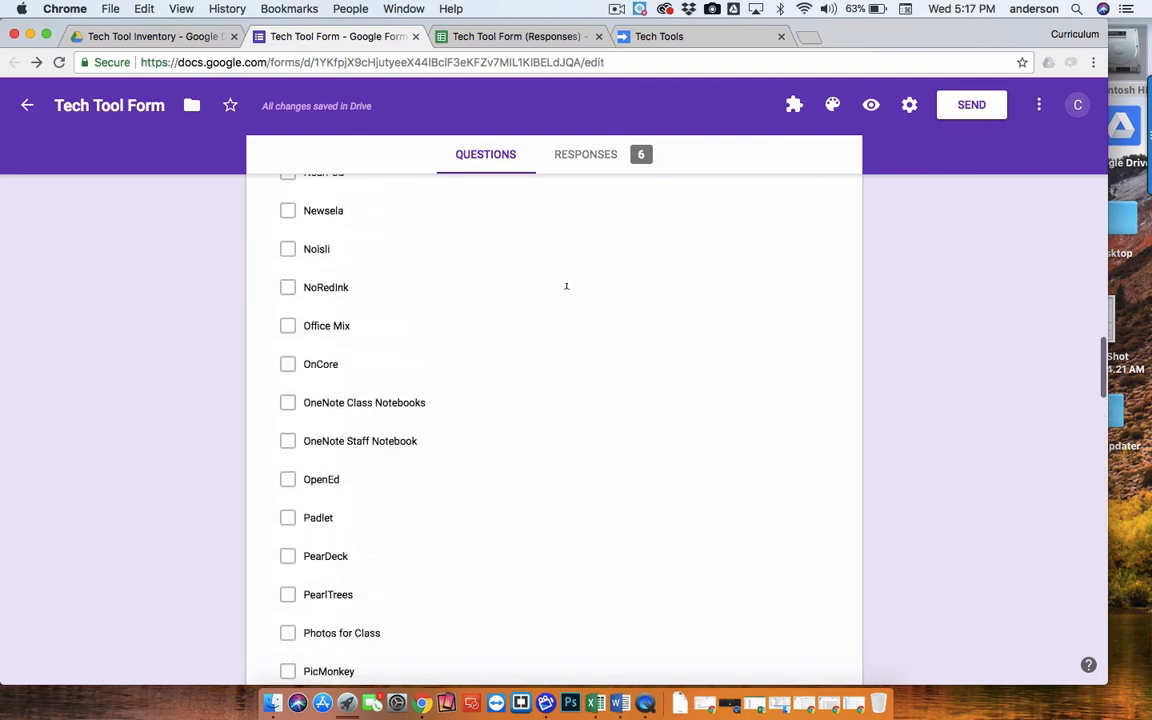